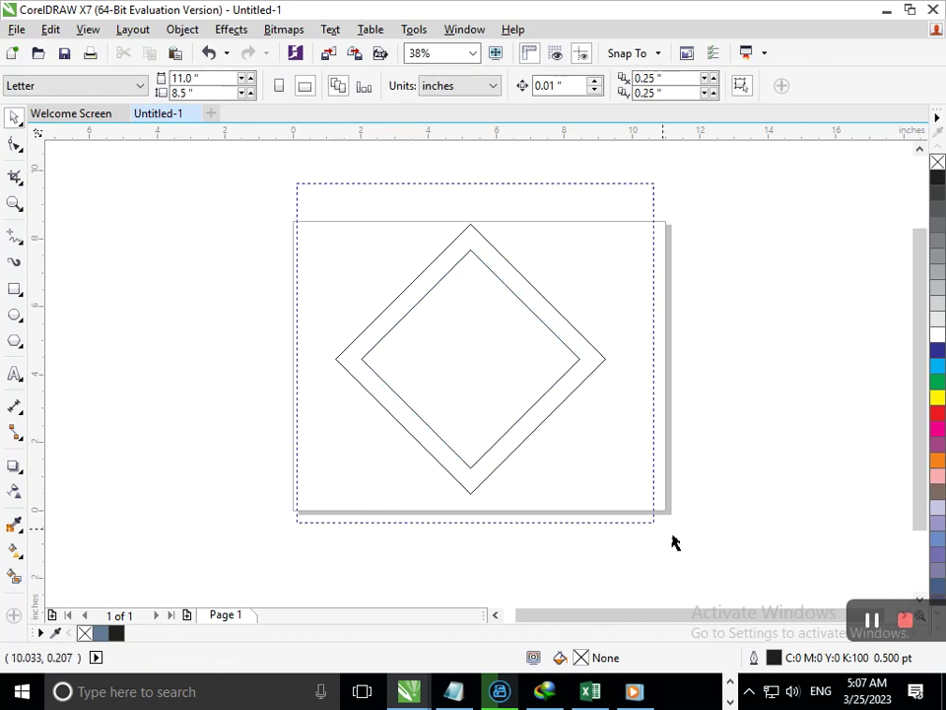
Step: Group the two nested diamonds and place a copy straight below, with its top corner on the original inner diamond's top corner
drag(471, 222, 471, 250)
key(ctrl+z)
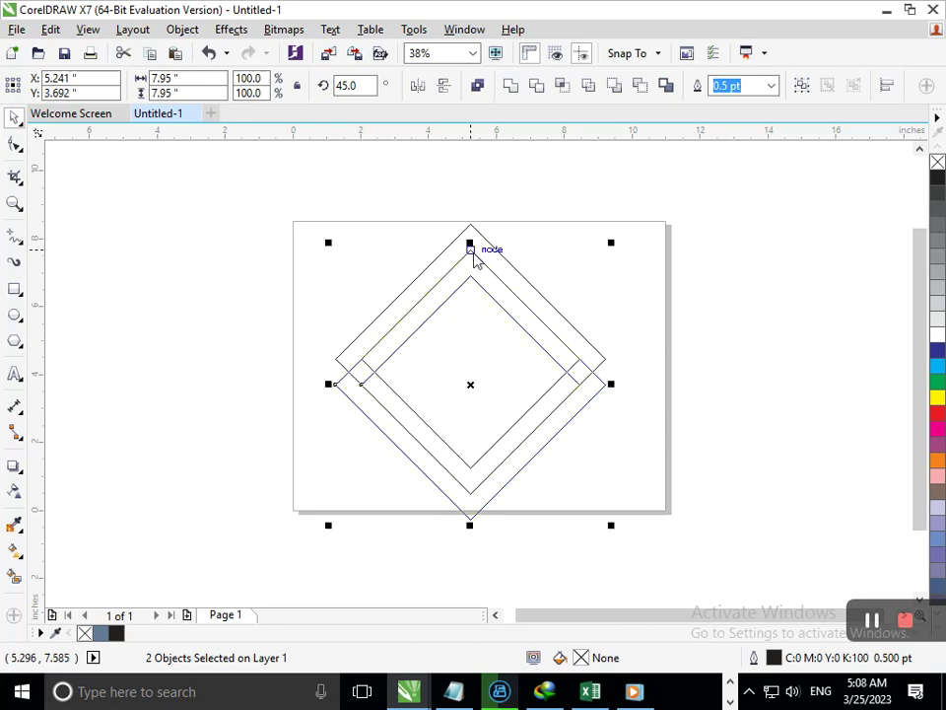
key(ctrl+s)
click(721, 94)
key(ctrl+z)
click(801, 85)
drag(472, 225, 471, 248)
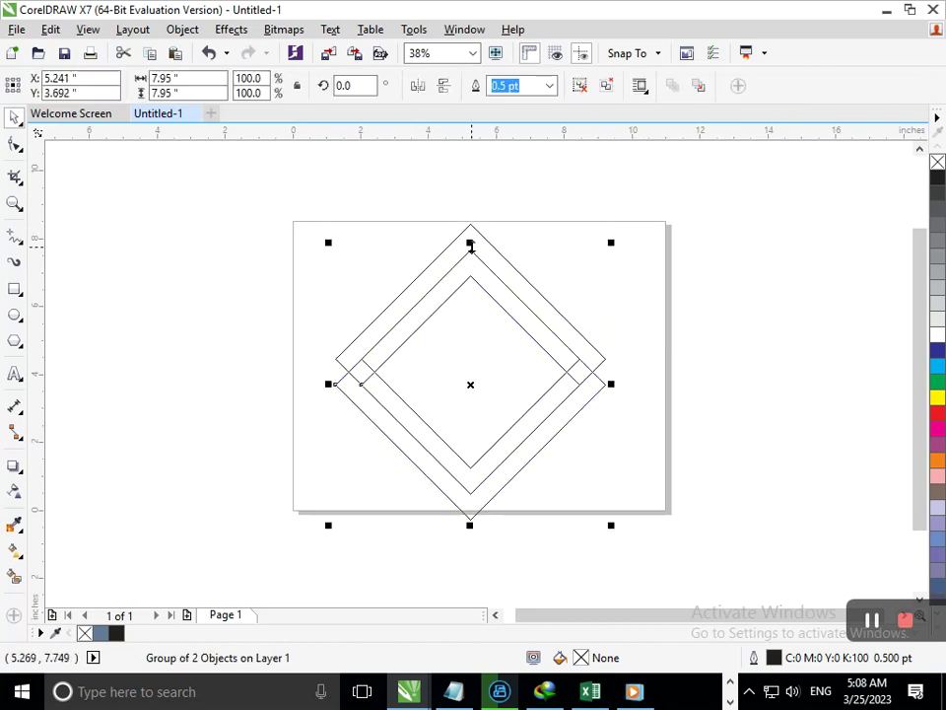
Step: Repeat the downward duplication of the diamond group three more times at the same spacing
key(ctrl+r)
key(ctrl+r)
key(ctrl+r)
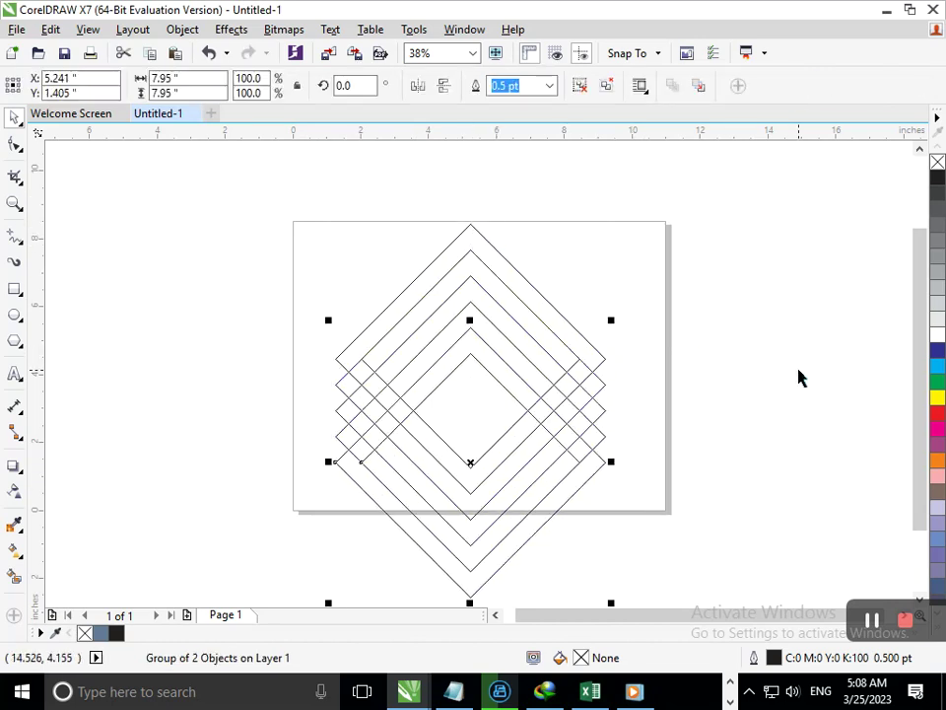
click(799, 372)
Step: Smart Fill alternating upper and lower chevron bands, including their connecting side pieces, with blue-grey (C:40 M:20 Y:0 K:40)
click(15, 577)
click(363, 344)
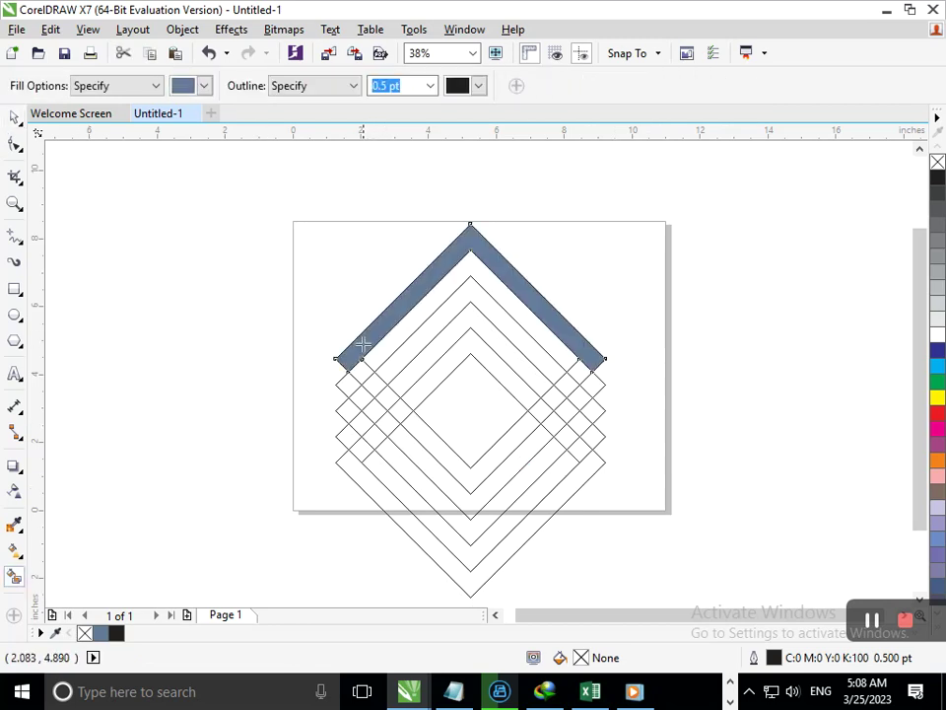
click(345, 410)
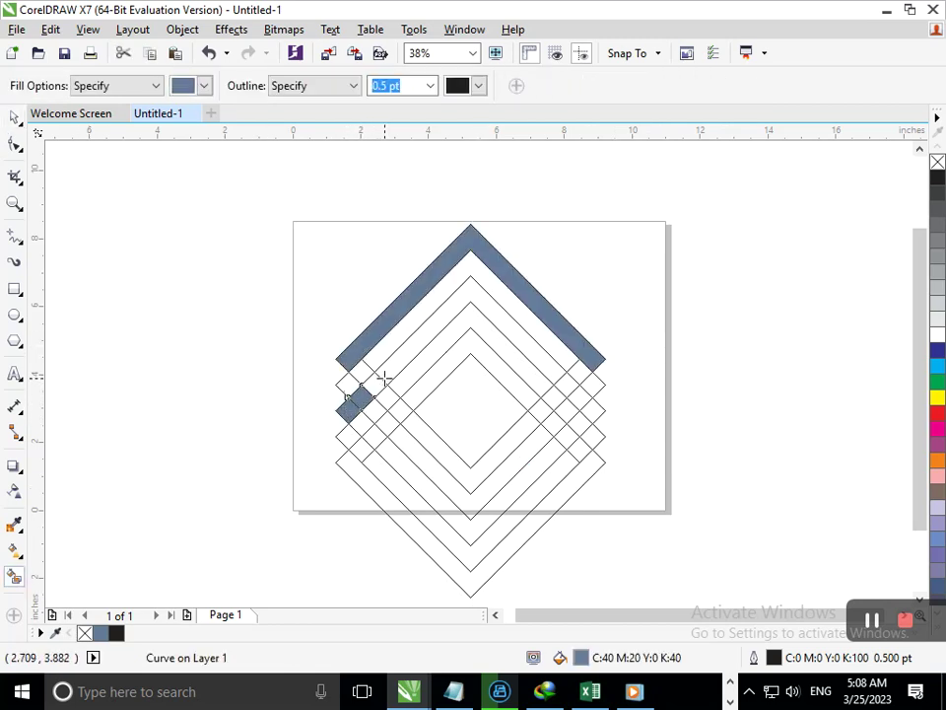
click(391, 374)
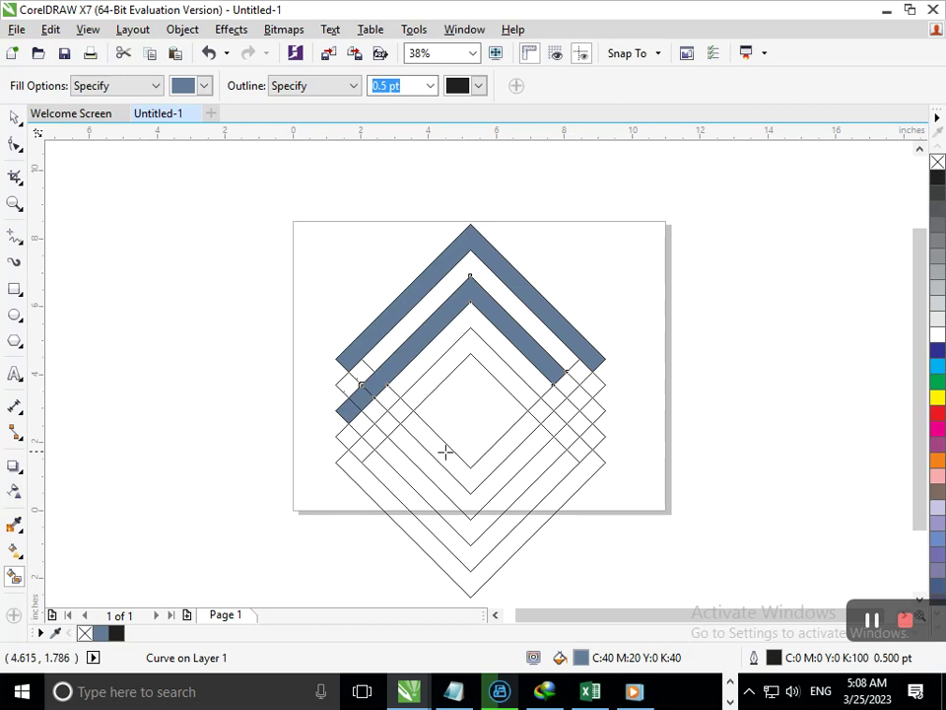
click(345, 470)
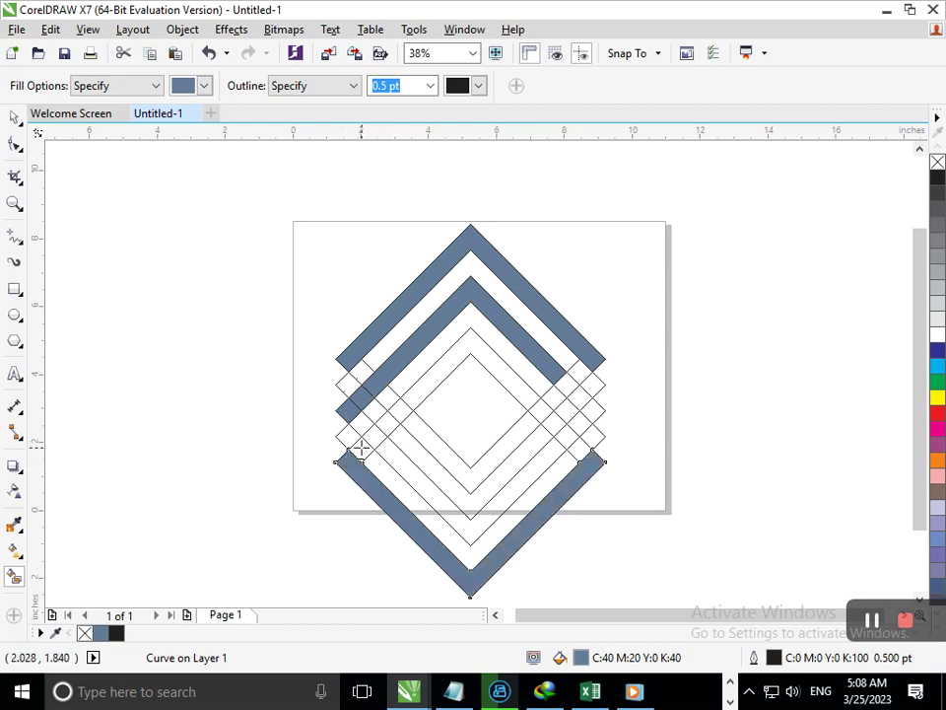
click(387, 406)
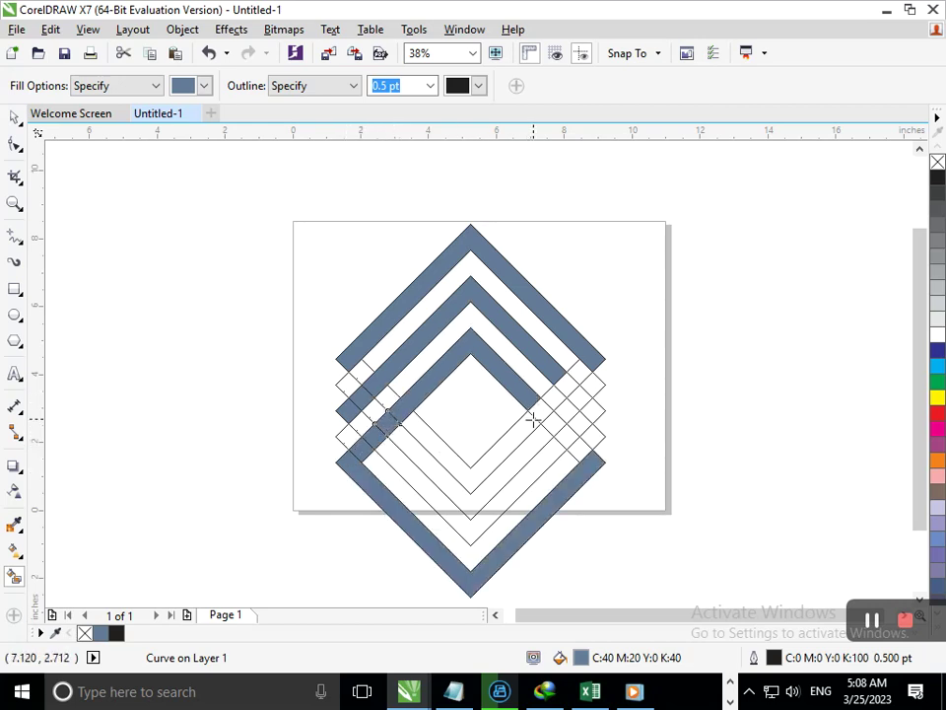
click(503, 466)
click(499, 512)
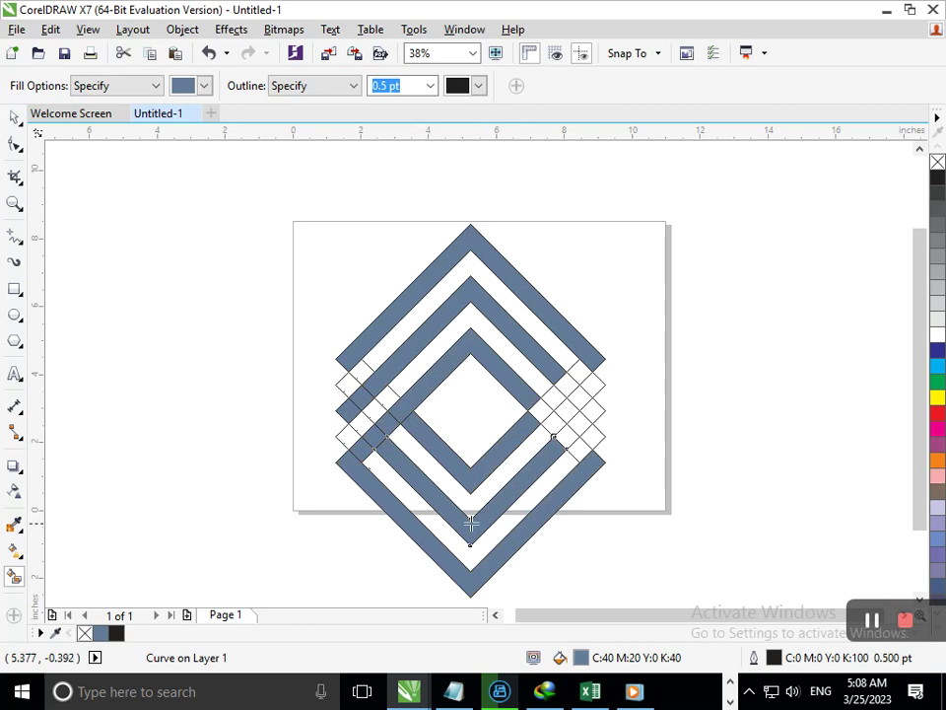
click(580, 426)
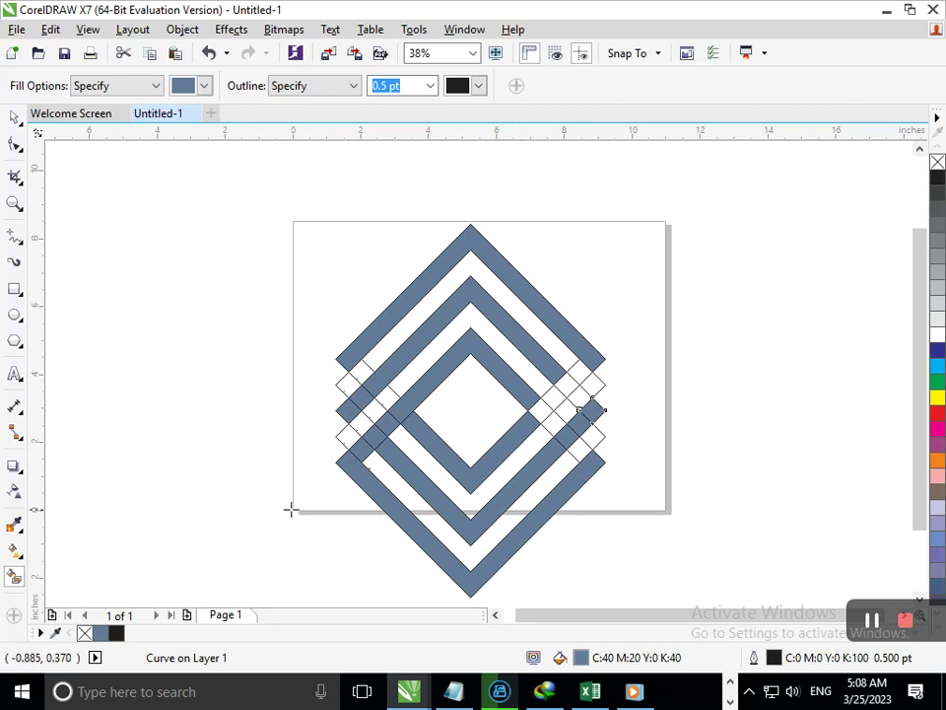
Step: Select the left corner node of the lowest filled band and open the Fillet/Scallop/Chamfer settings
click(15, 144)
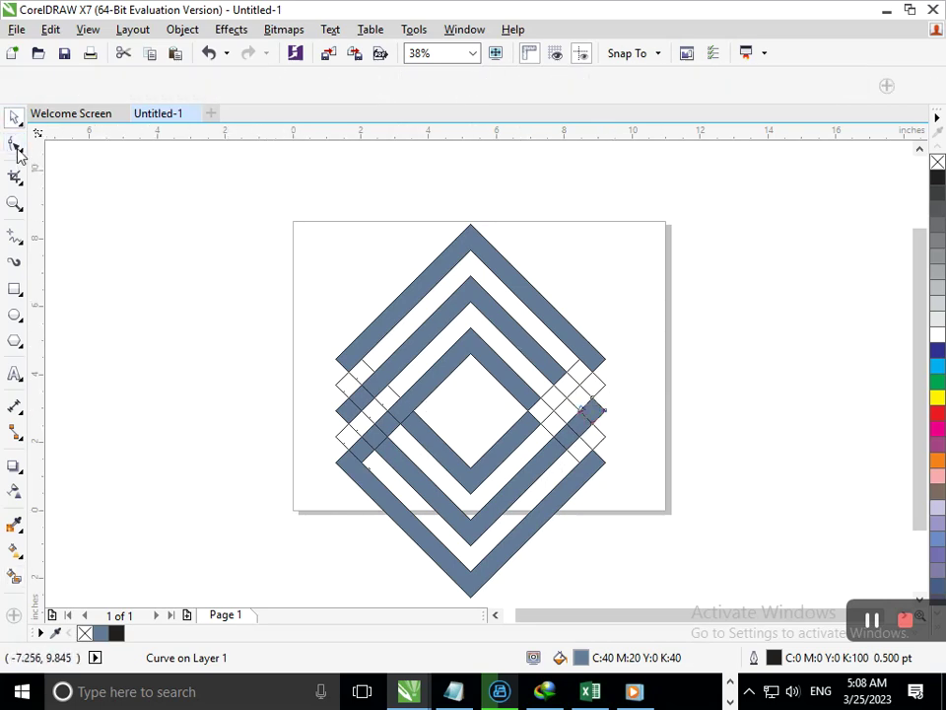
click(370, 490)
click(349, 469)
drag(353, 471, 355, 472)
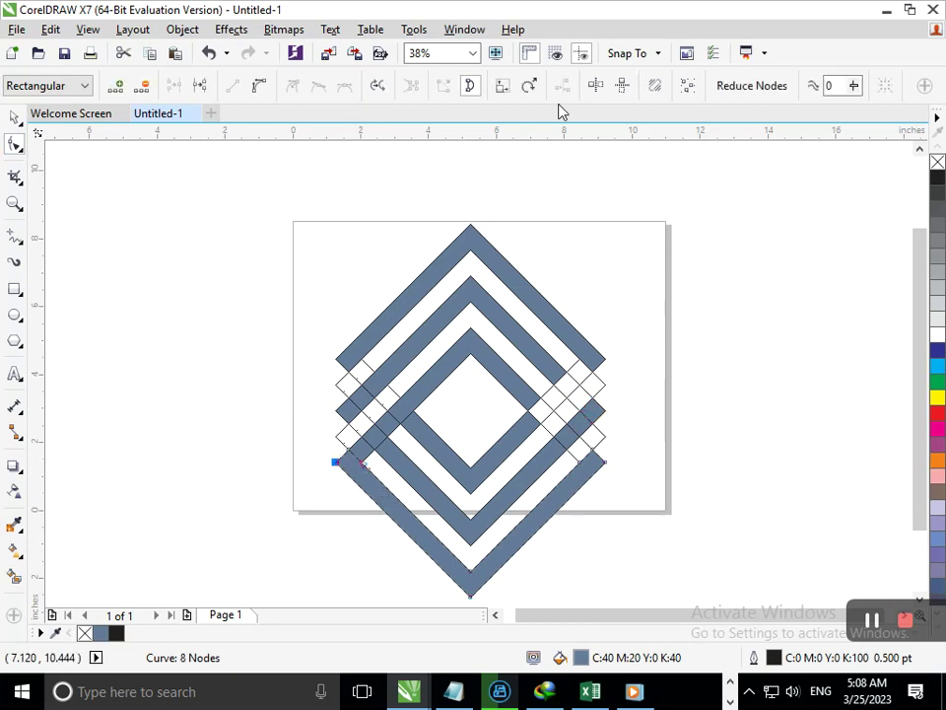
click(464, 30)
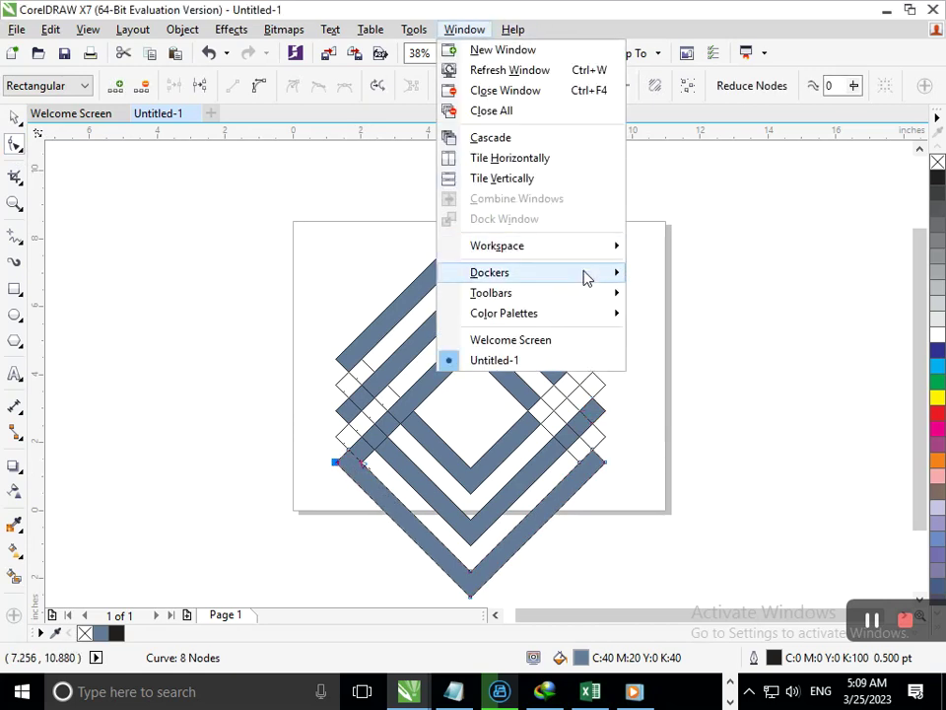
mouse_move(585, 275)
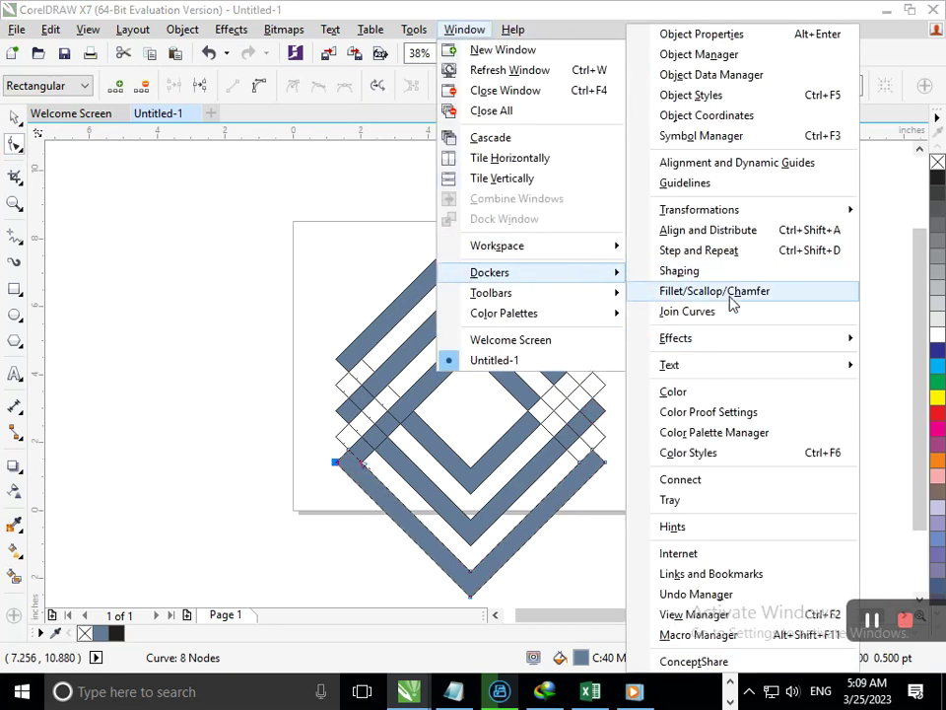
click(730, 292)
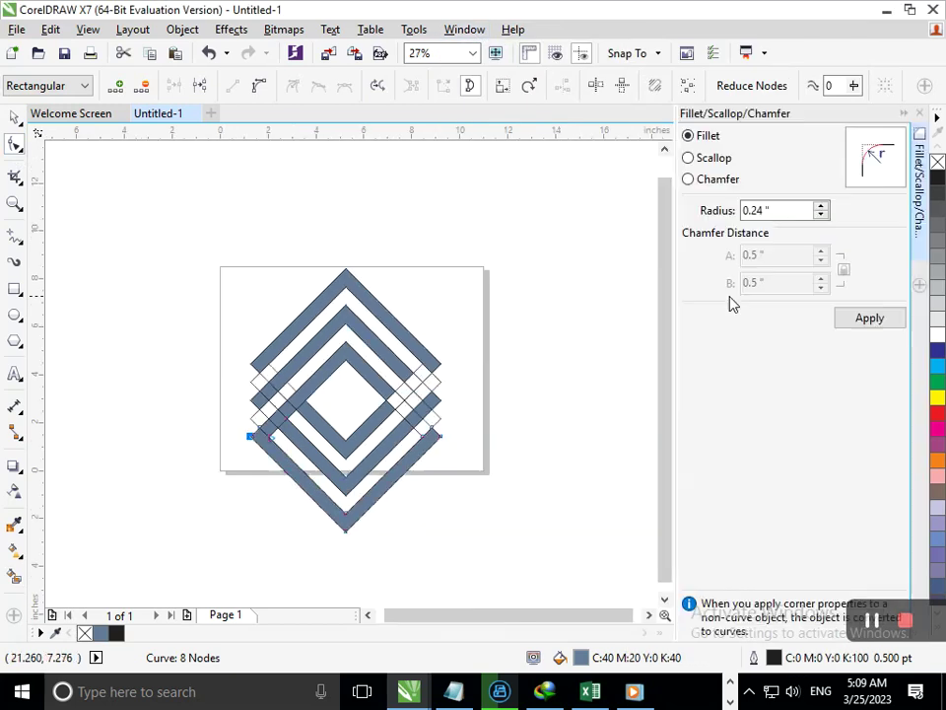
Step: Try a 0.24" fillet on the lowest band's left corner, raise the radius setting to 0.37", and undo the fillet
click(876, 318)
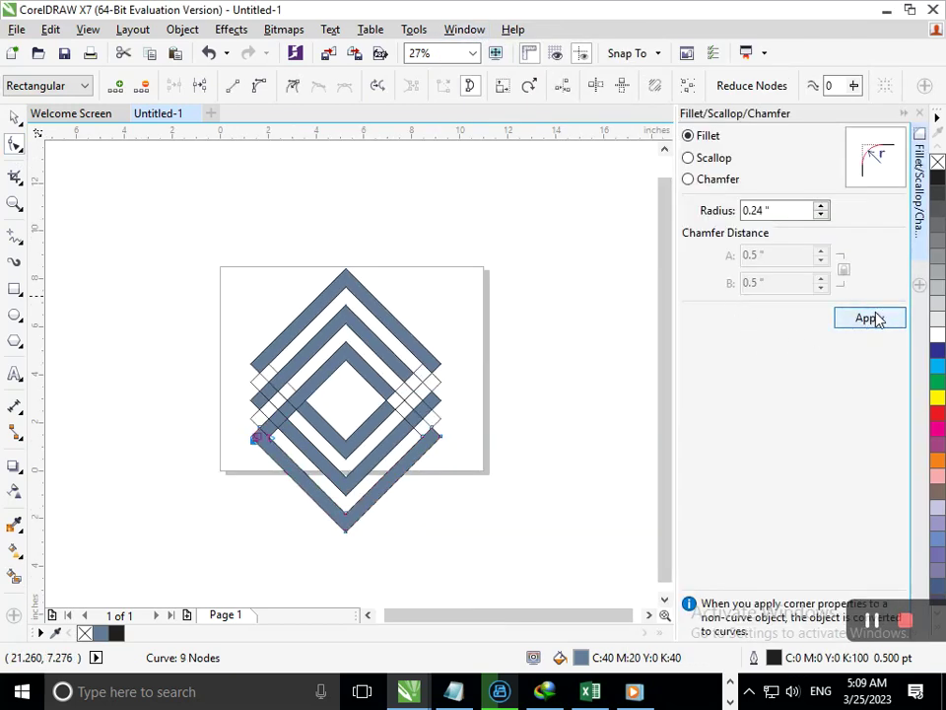
click(821, 207)
click(16, 117)
click(281, 517)
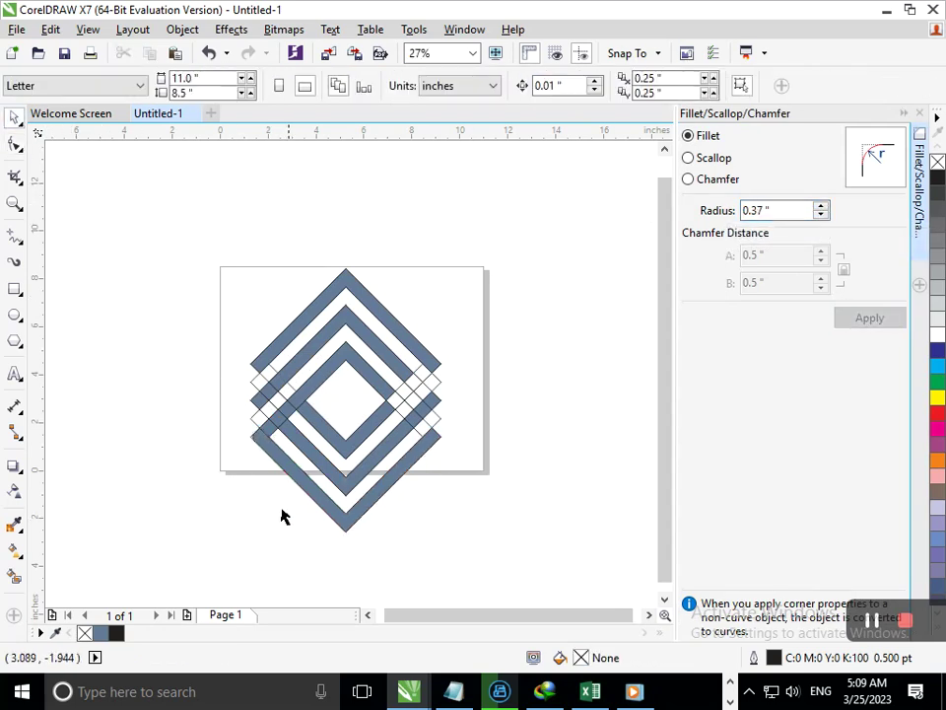
scroll(338, 477, up, 5)
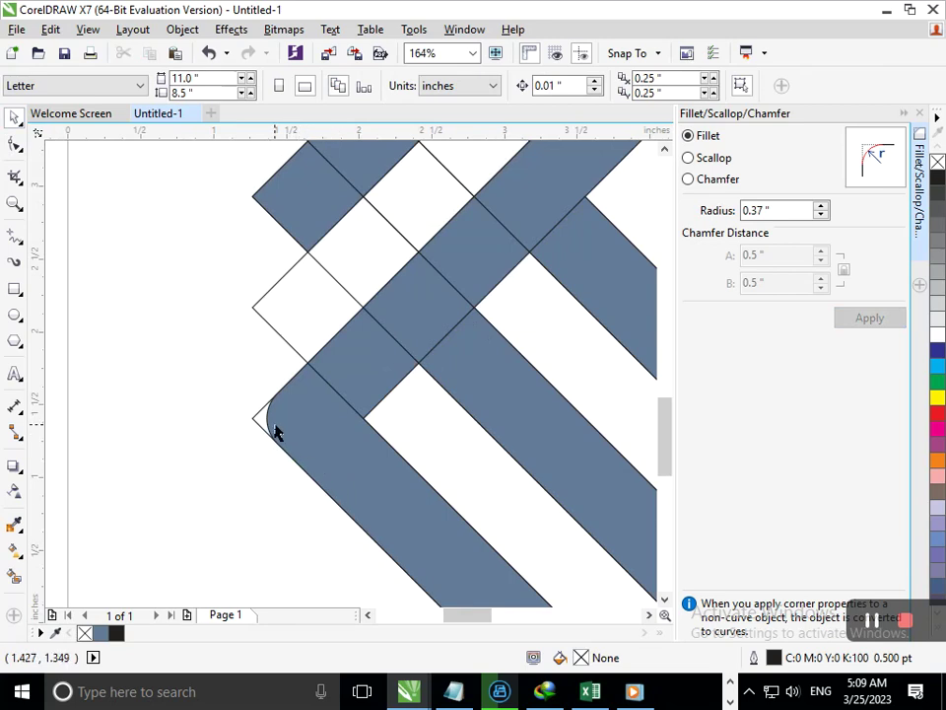
click(276, 433)
click(15, 144)
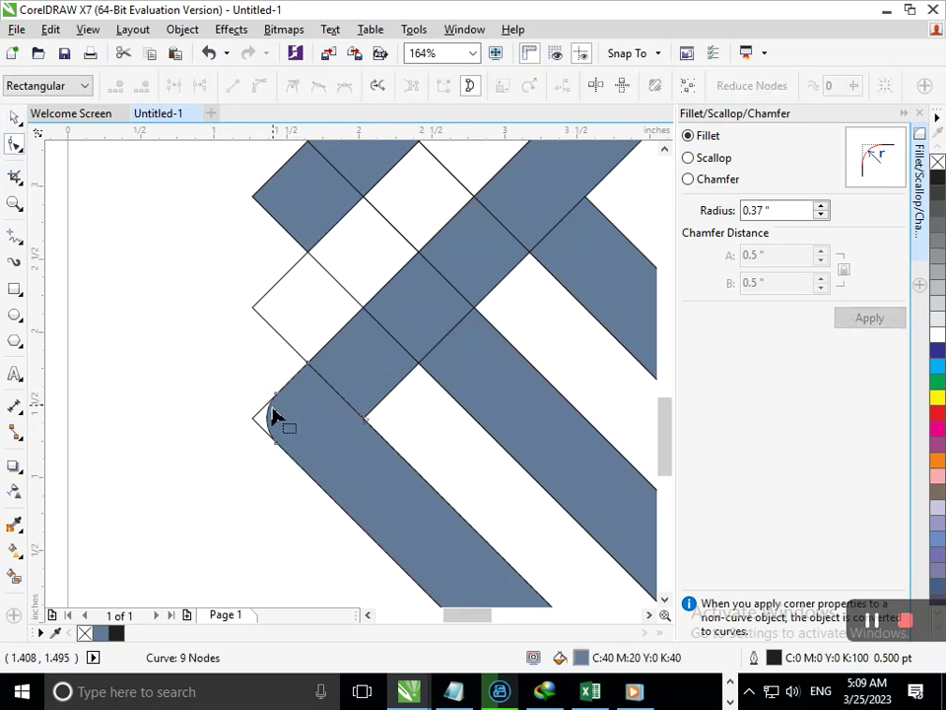
key(ctrl+z)
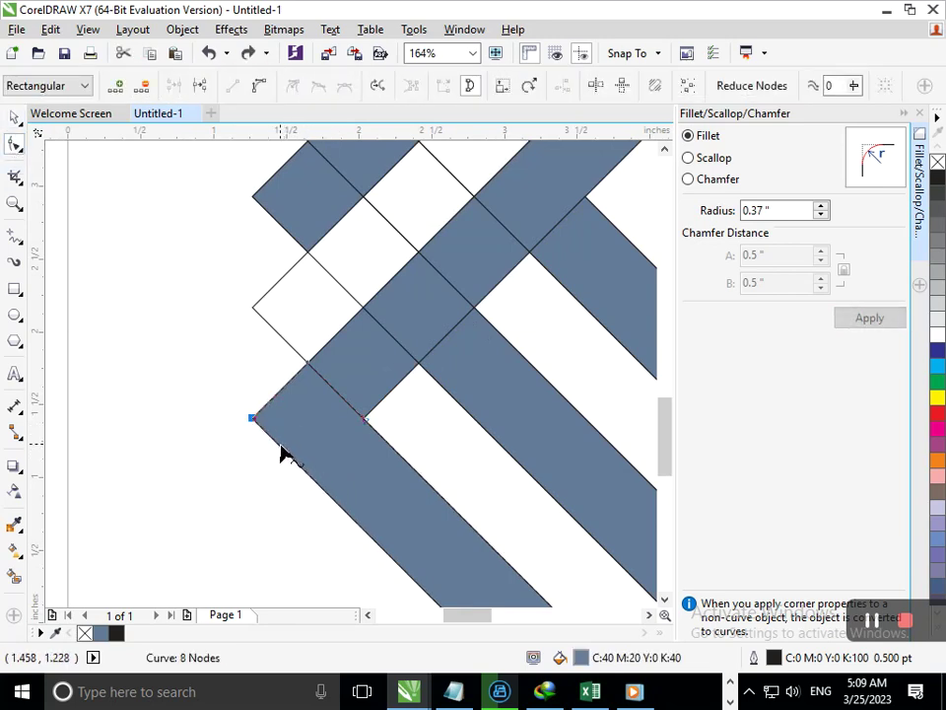
Step: Try to fillet the lowest band's left corner with a 0.8" radius
drag(233, 402, 292, 441)
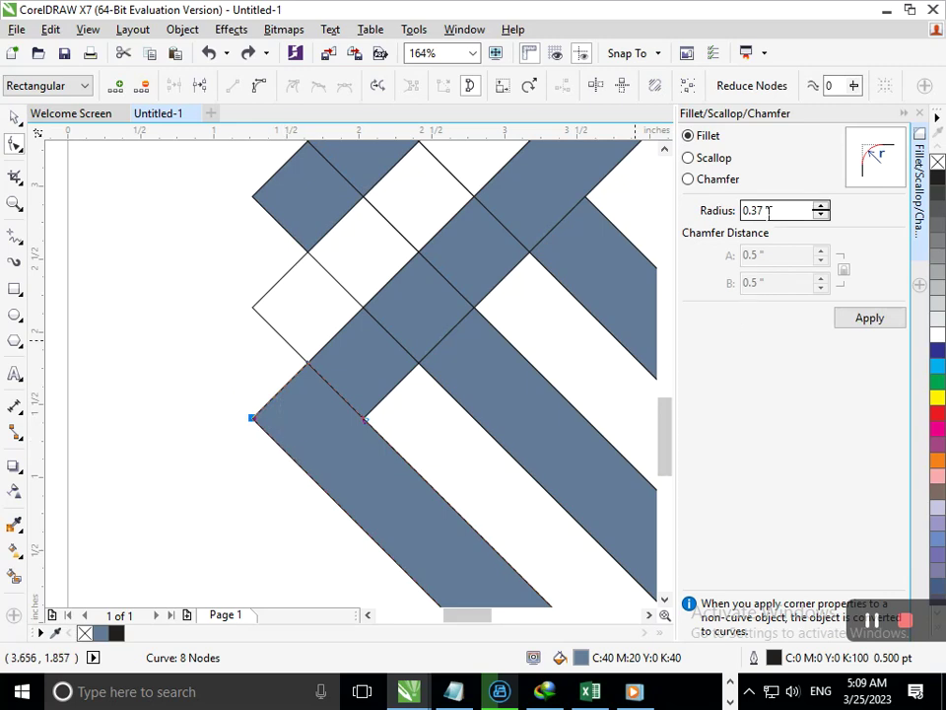
key(Tab)
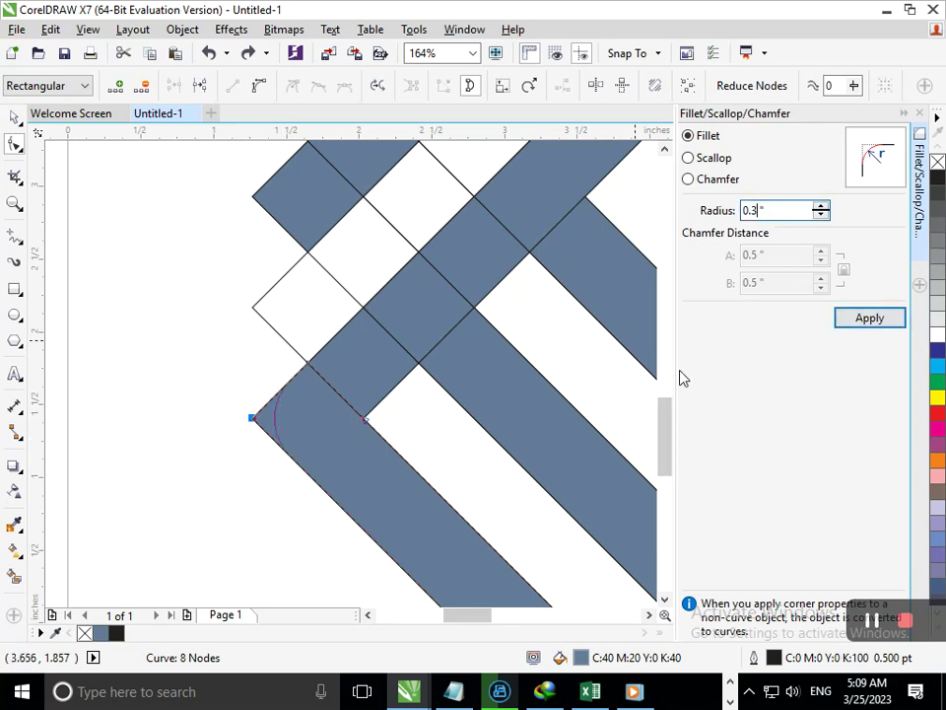
text(8)
key(Return)
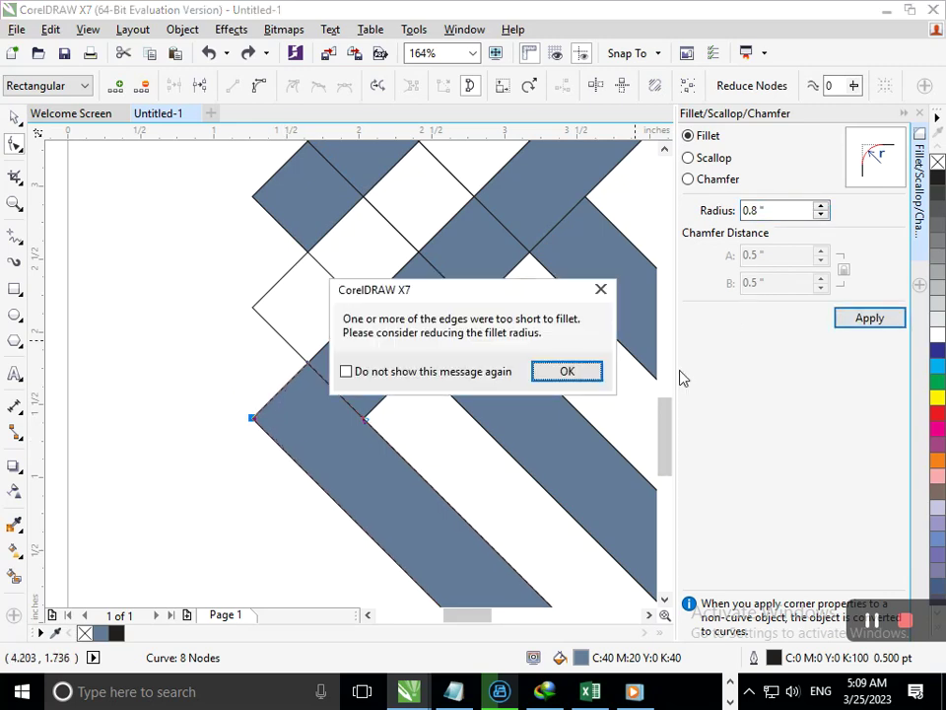
click(578, 371)
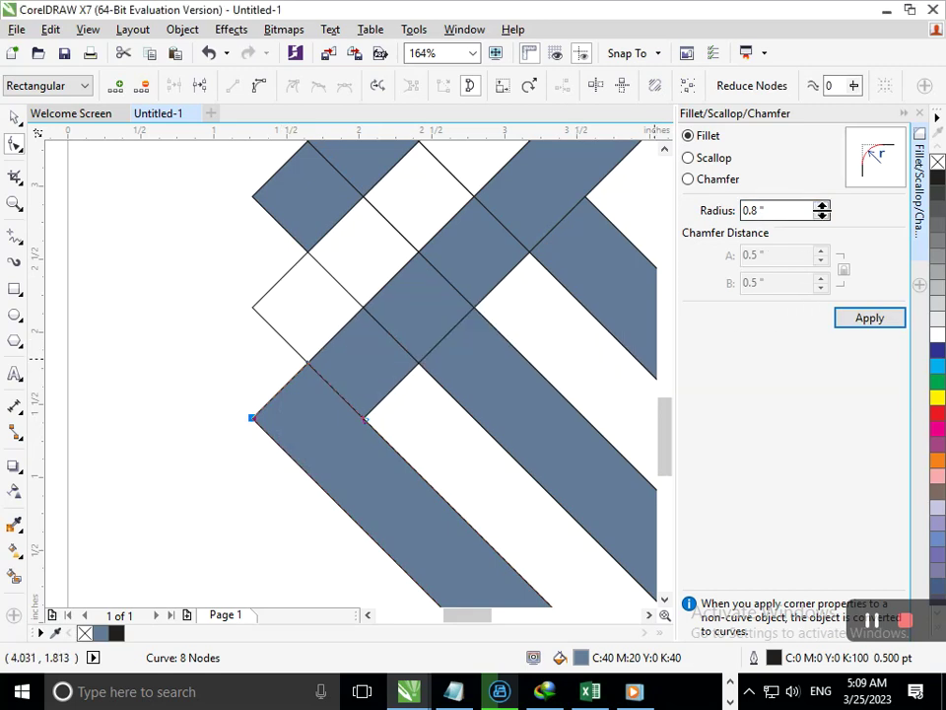
click(822, 215)
click(822, 206)
click(879, 324)
key(Return)
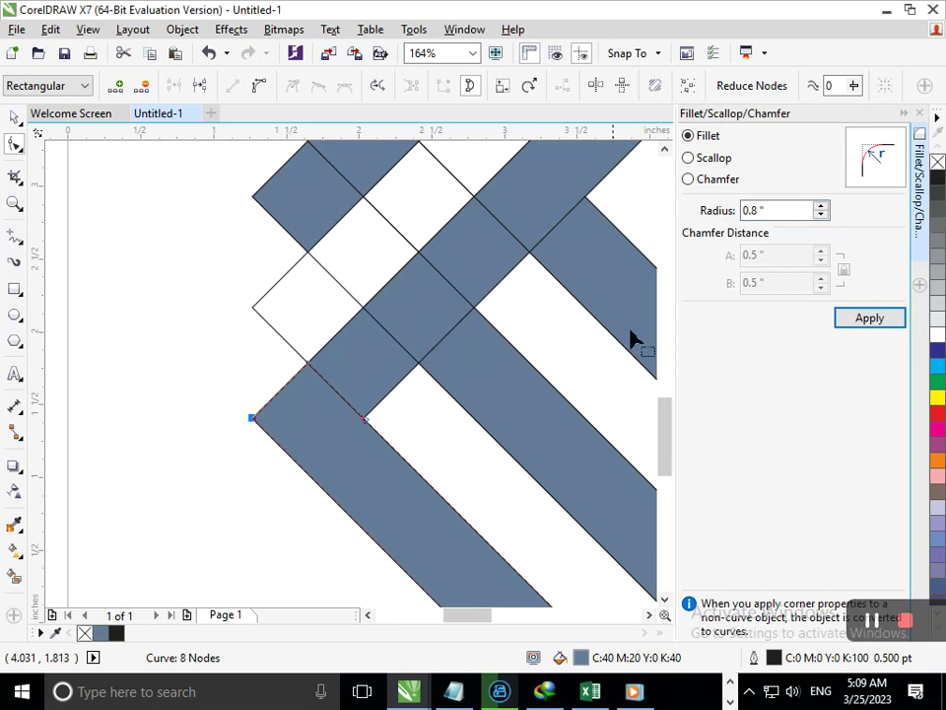
Step: Preview the scallop and chamfer options on the selected corner and retry the 0.8" fillet
click(711, 159)
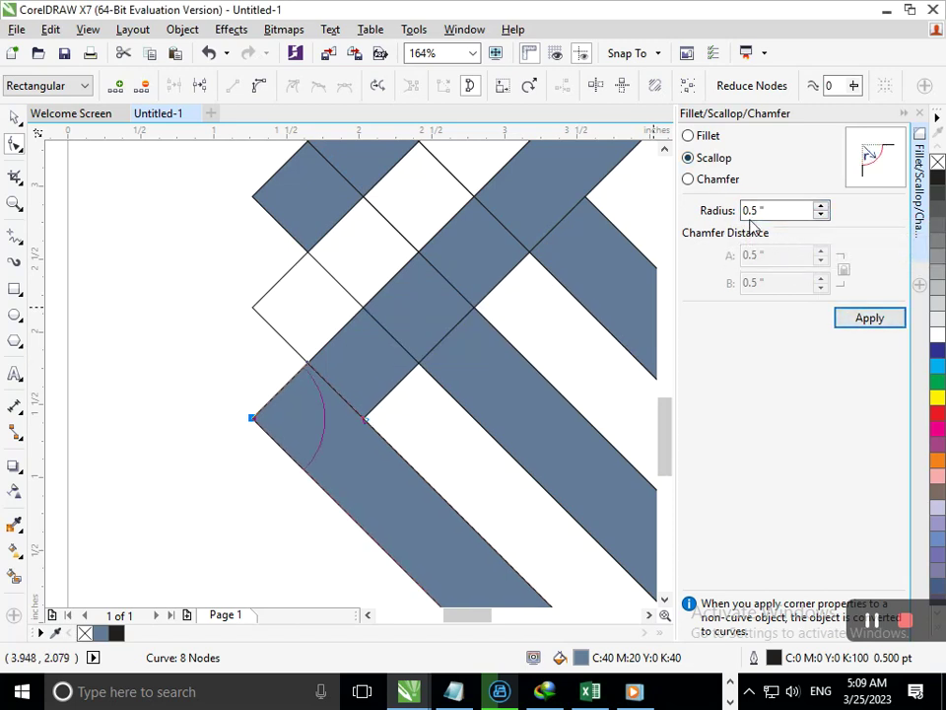
click(717, 181)
click(719, 140)
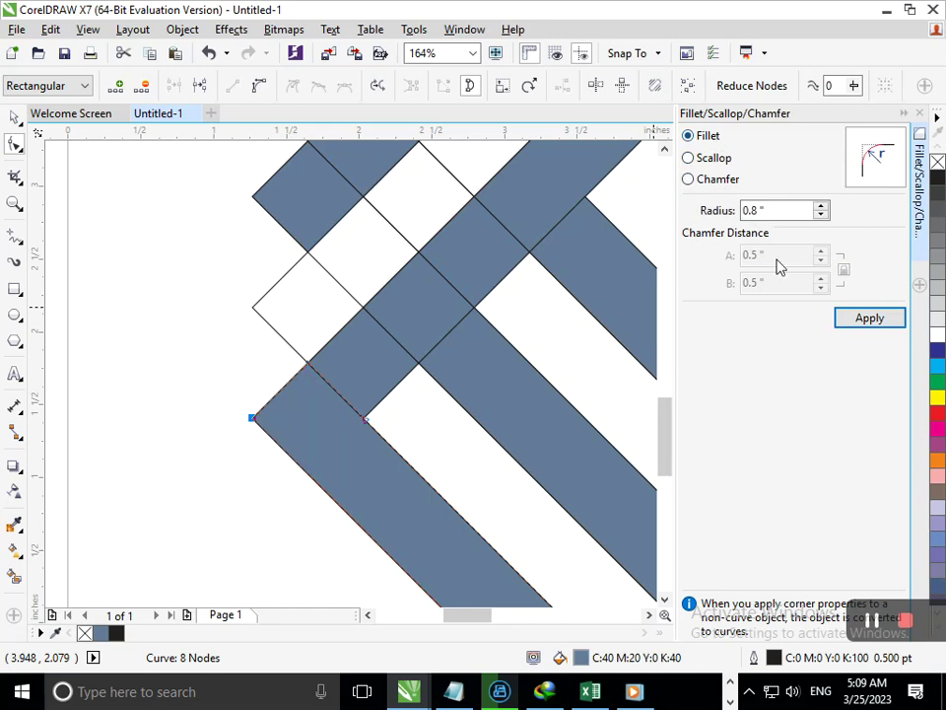
click(868, 318)
key(Return)
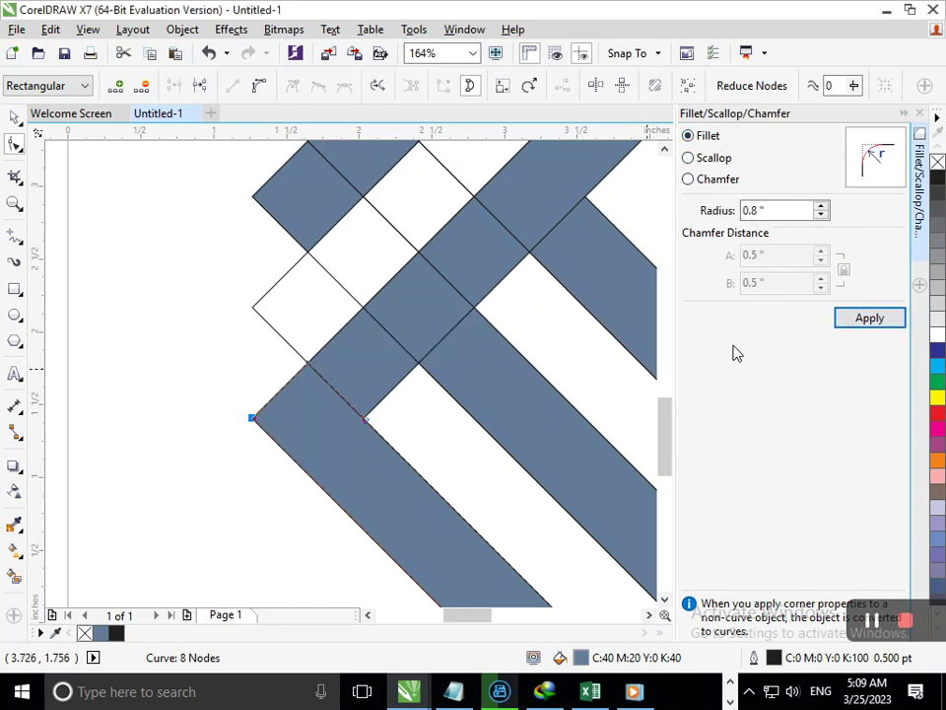
Step: Chamfer the lowest band's left corner at a distance of 0.5"
click(714, 159)
click(718, 181)
click(865, 318)
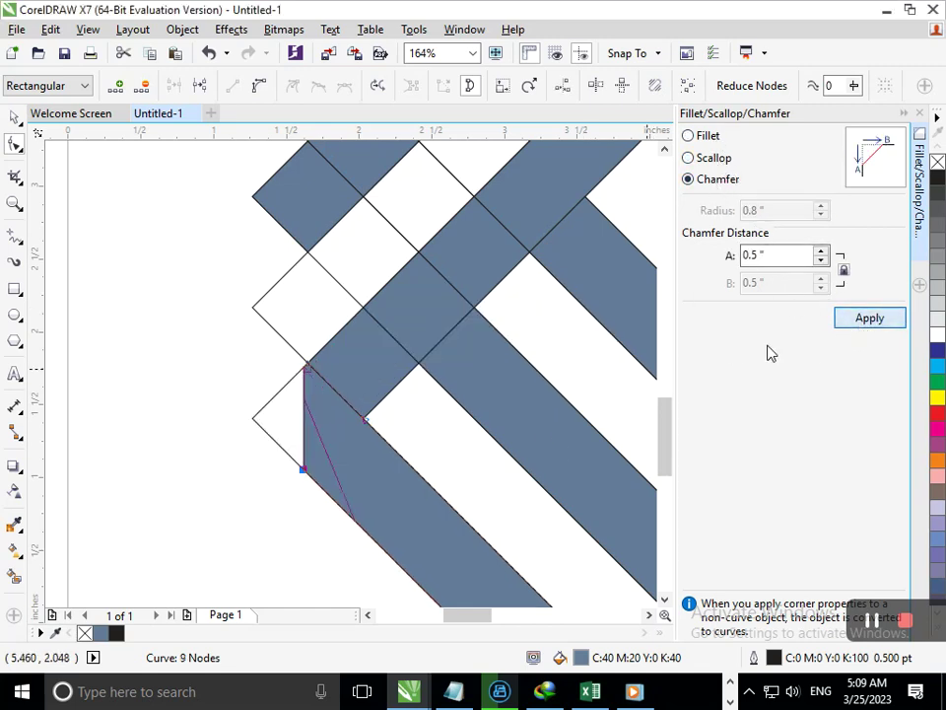
Step: Bend the chamfered edge of the lowest band outward into a rounded corner and deselect the shape
click(15, 144)
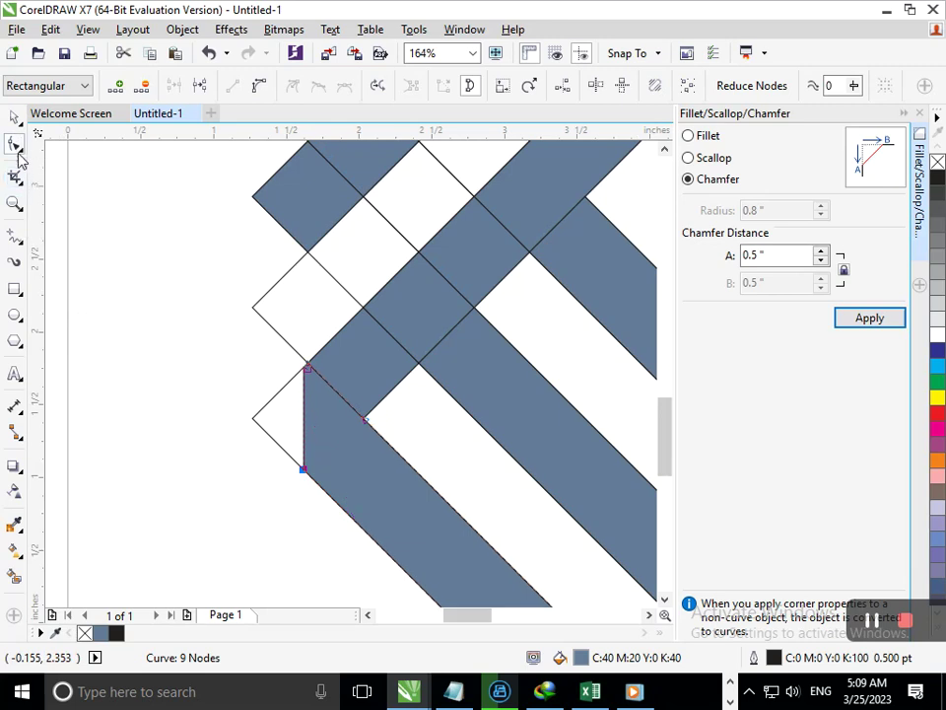
click(303, 418)
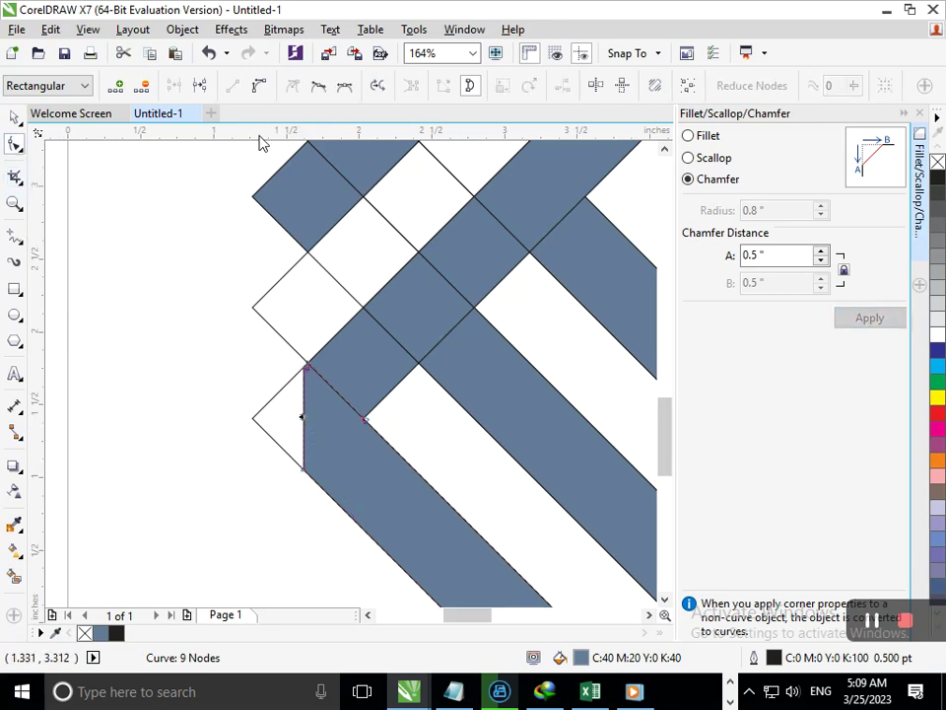
drag(298, 446, 382, 482)
key(F2)
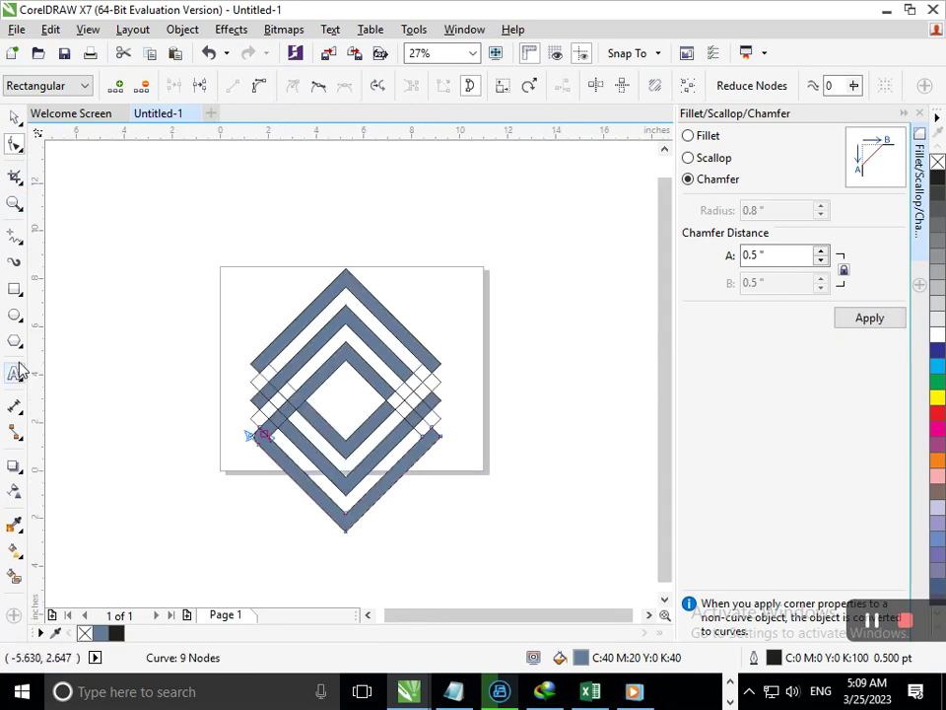
click(12, 119)
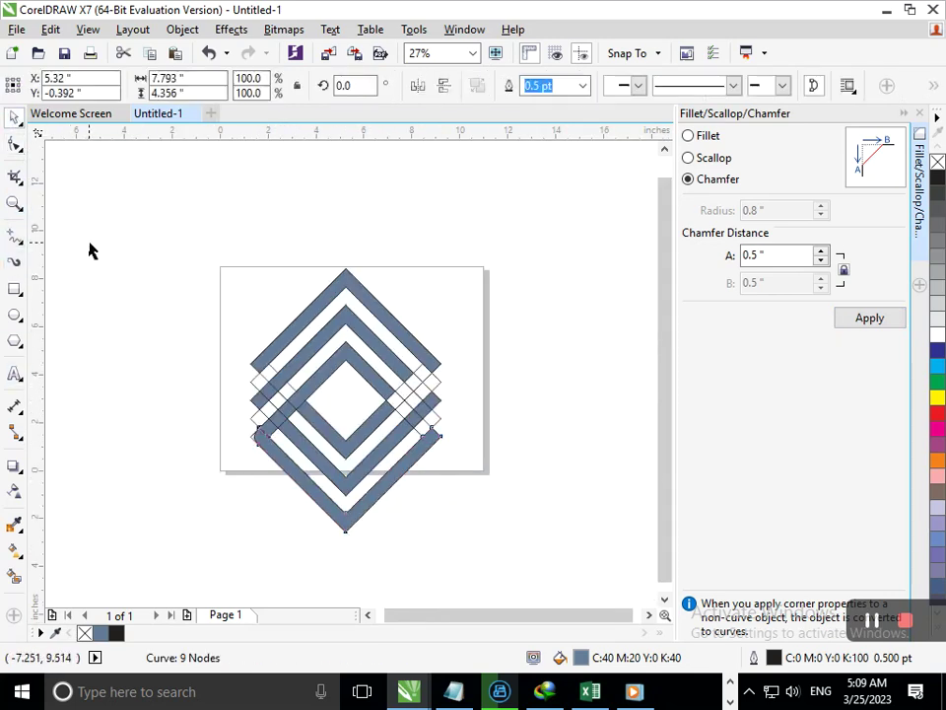
click(116, 297)
Step: Draw a rectangle about 3.36" by 9.84" overlapping the left tips of the diamond bands
click(15, 289)
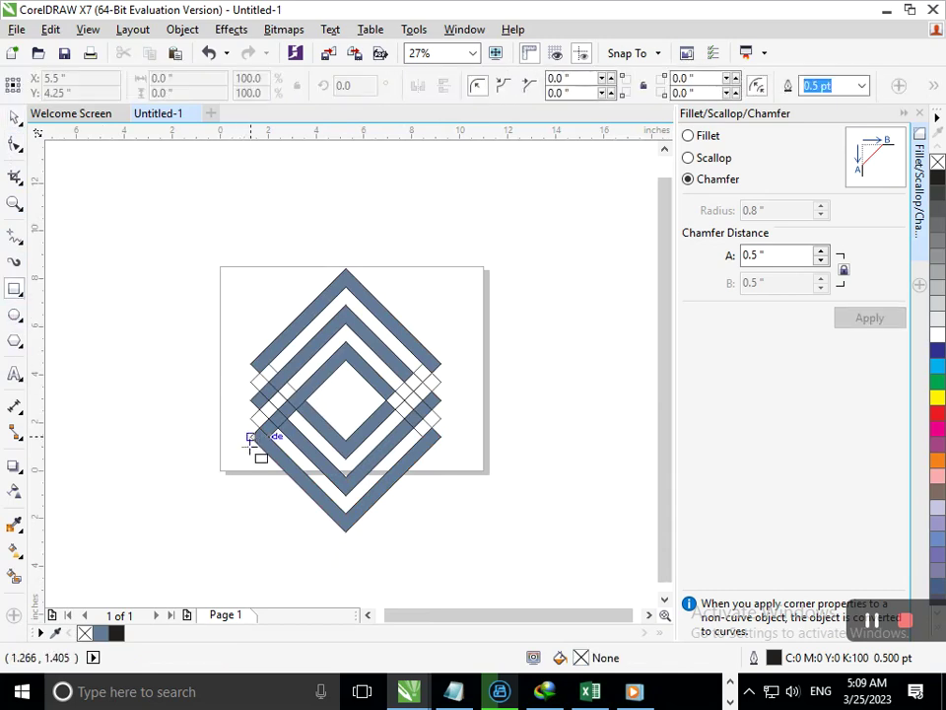
drag(174, 282, 255, 514)
scroll(393, 477, up, 3)
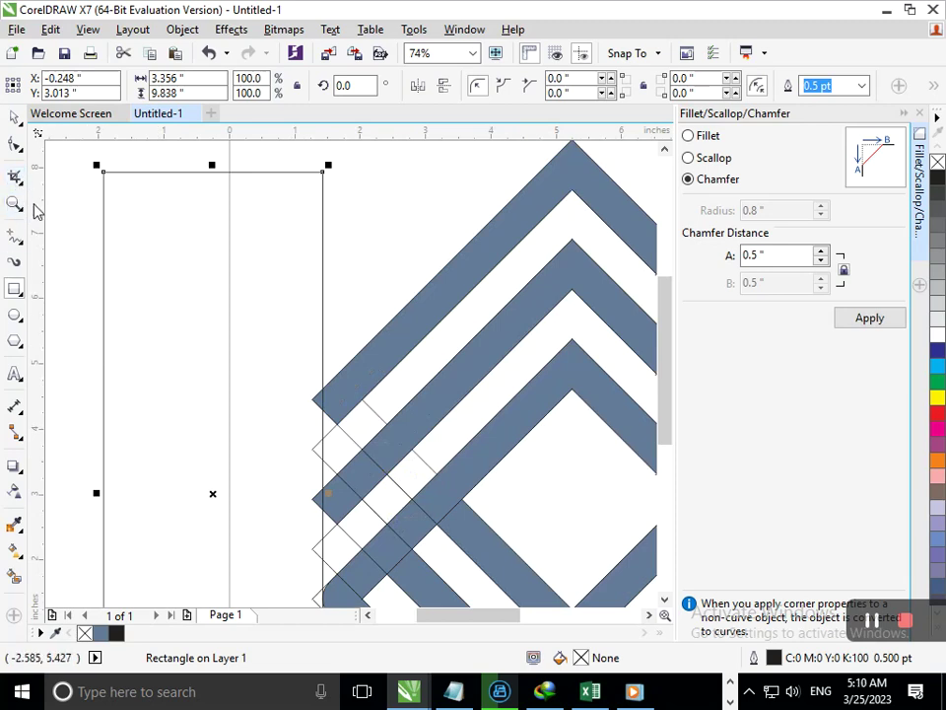
Step: Try deleting the left tip segments of the outermost upper band with the Virtual Segment Delete tool
click(15, 177)
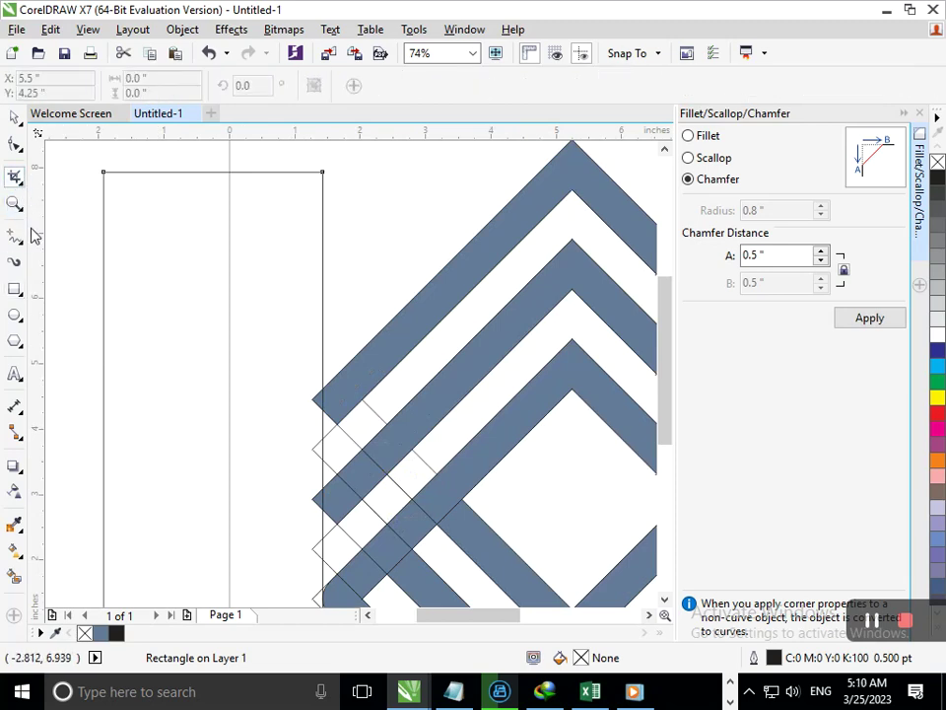
click(24, 187)
click(63, 242)
drag(314, 404, 319, 532)
key(ctrl+z)
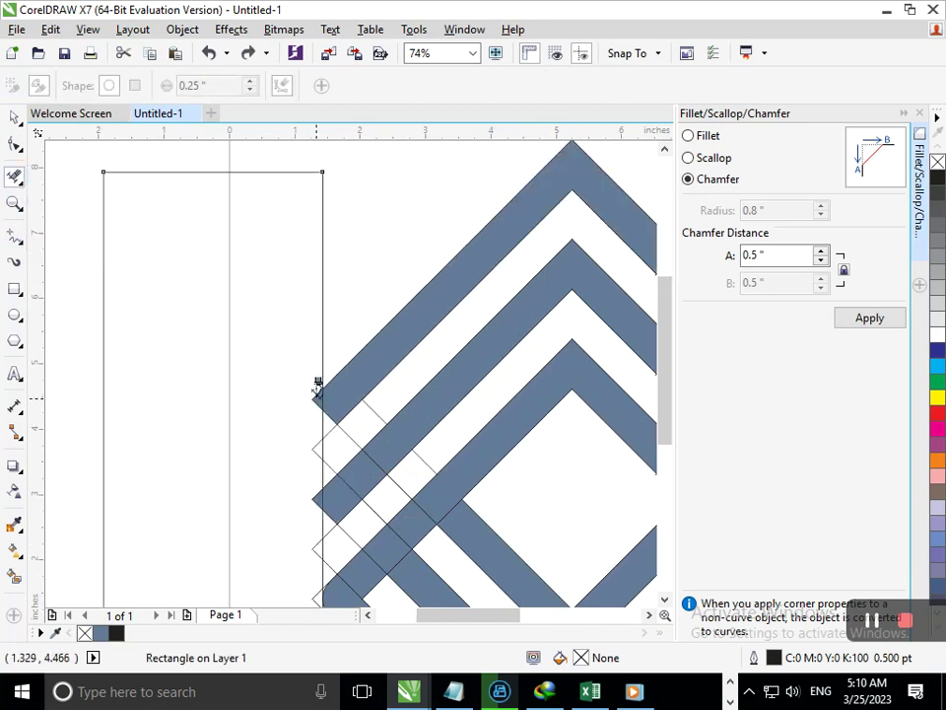
drag(317, 385, 312, 438)
key(ctrl+z)
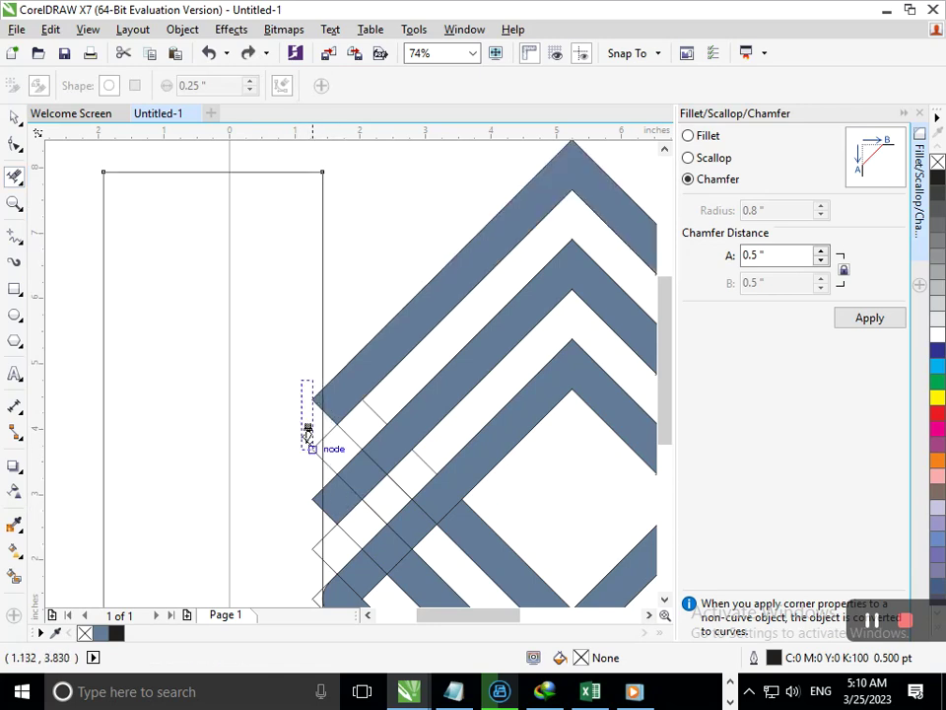
click(14, 117)
click(382, 232)
scroll(423, 266, down, 3)
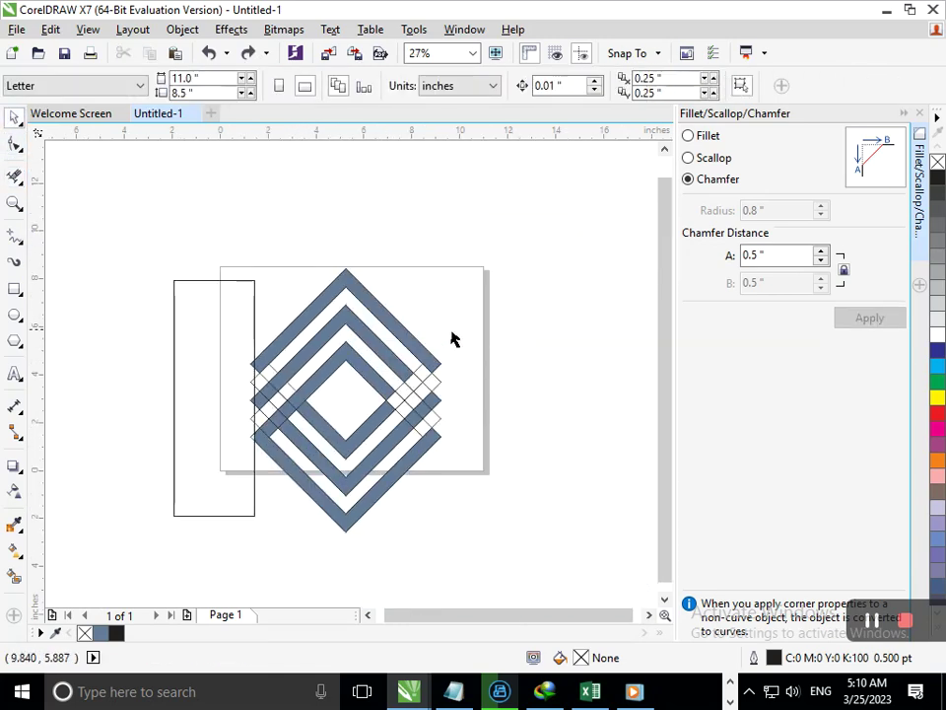
drag(427, 352, 426, 280)
key(ctrl+z)
click(490, 426)
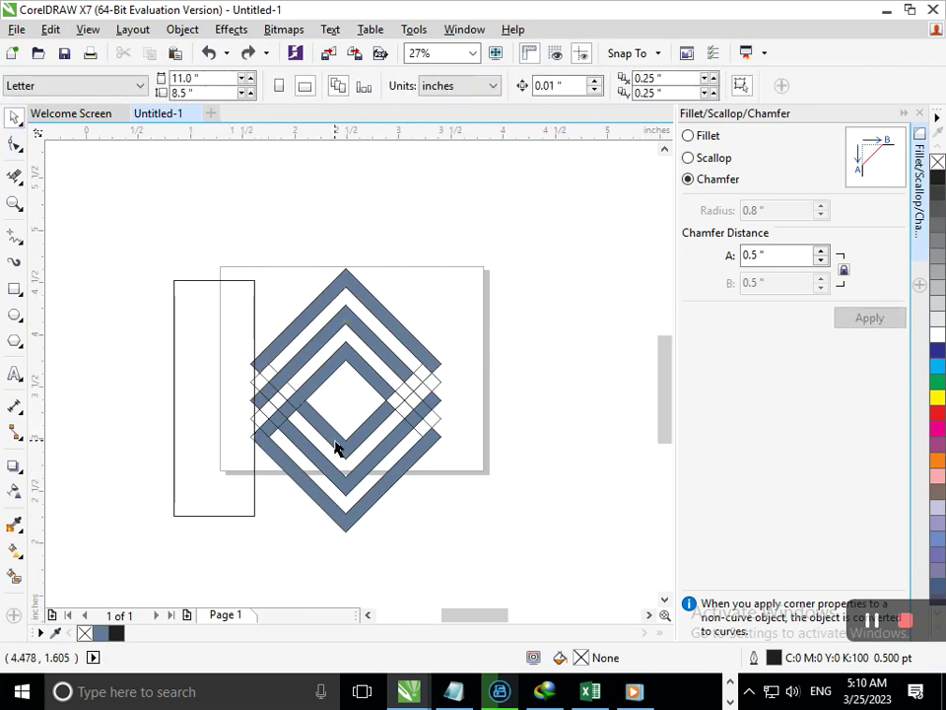
Step: Delete the virtual segments of the upper and middle bands that protrude past the rectangle's edge at their left tips
scroll(260, 434, up, 4)
click(15, 177)
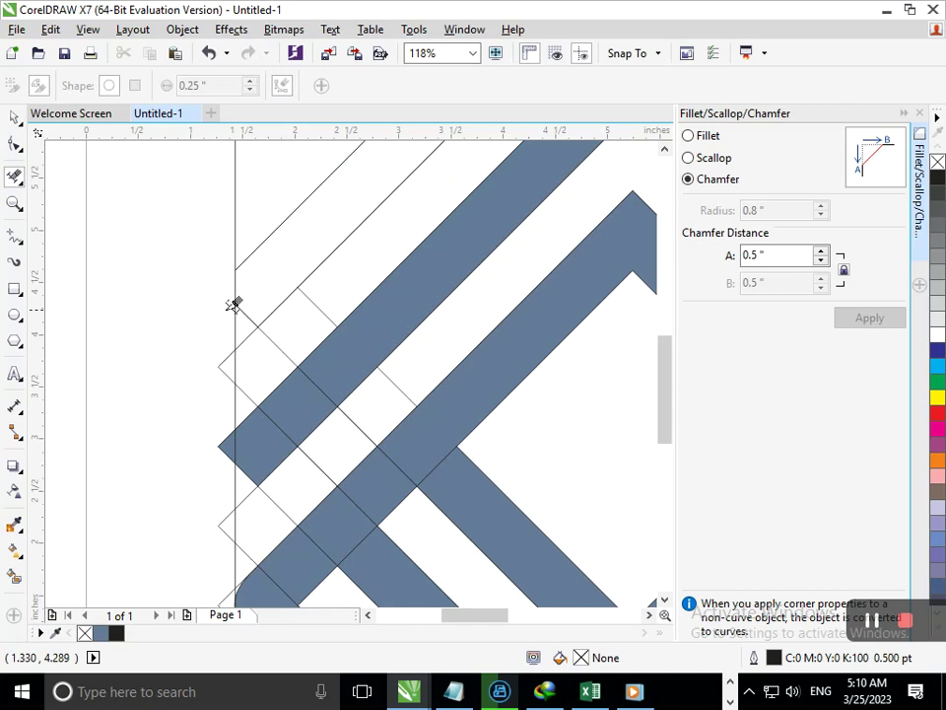
drag(236, 339, 234, 380)
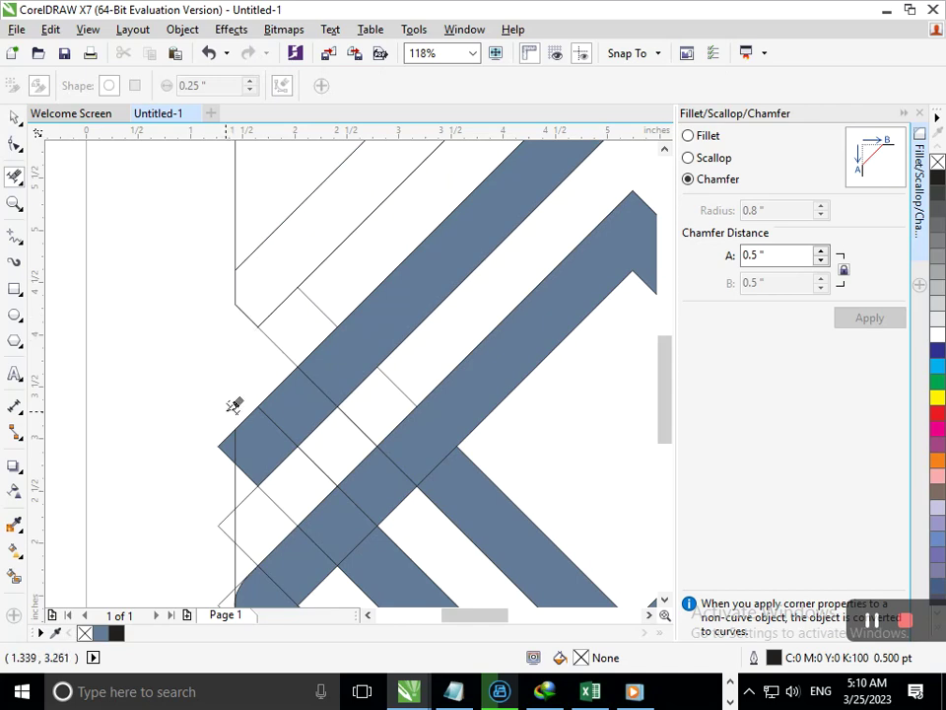
scroll(231, 384, up, 4)
drag(159, 275, 190, 384)
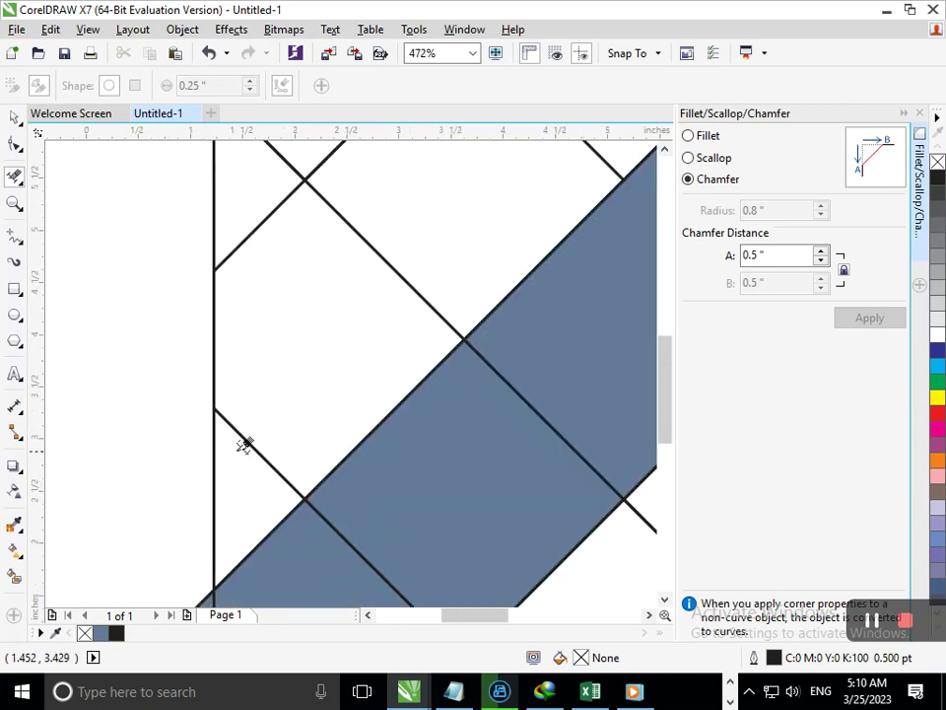
scroll(179, 382, down, 4)
scroll(296, 365, up, 4)
scroll(338, 475, down, 4)
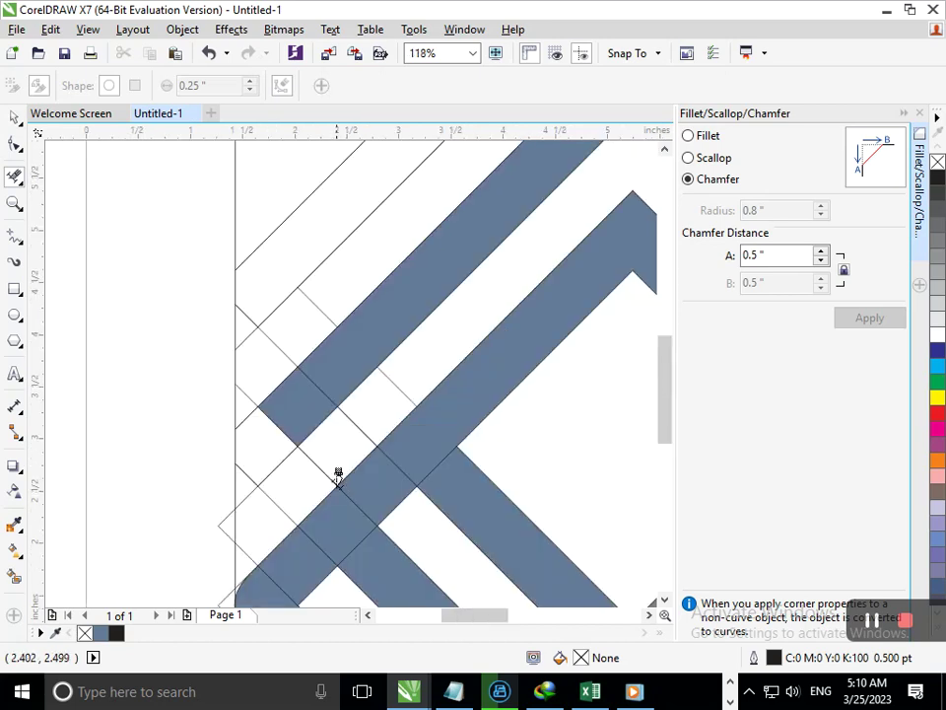
Step: Delete the remaining protruding virtual segments at the left tips of the lower bands, down to the rounded corner
scroll(172, 475, up, 5)
drag(418, 359, 416, 445)
key(F2)
right_click(390, 444)
key(F2)
right_click(259, 454)
scroll(335, 480, up, 3)
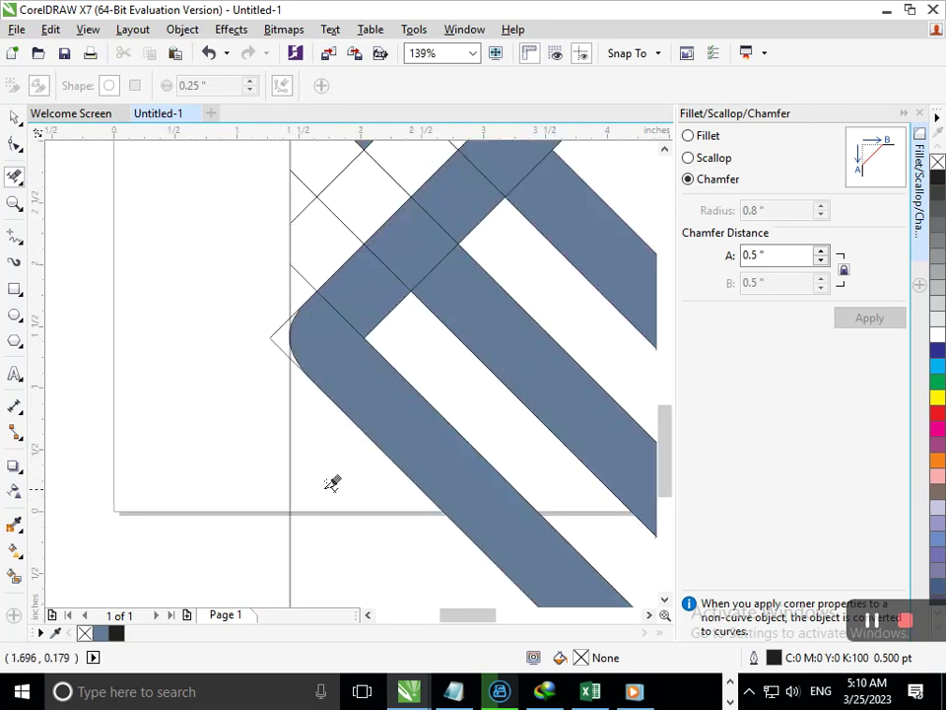
scroll(331, 359, up, 5)
scroll(325, 394, down, 4)
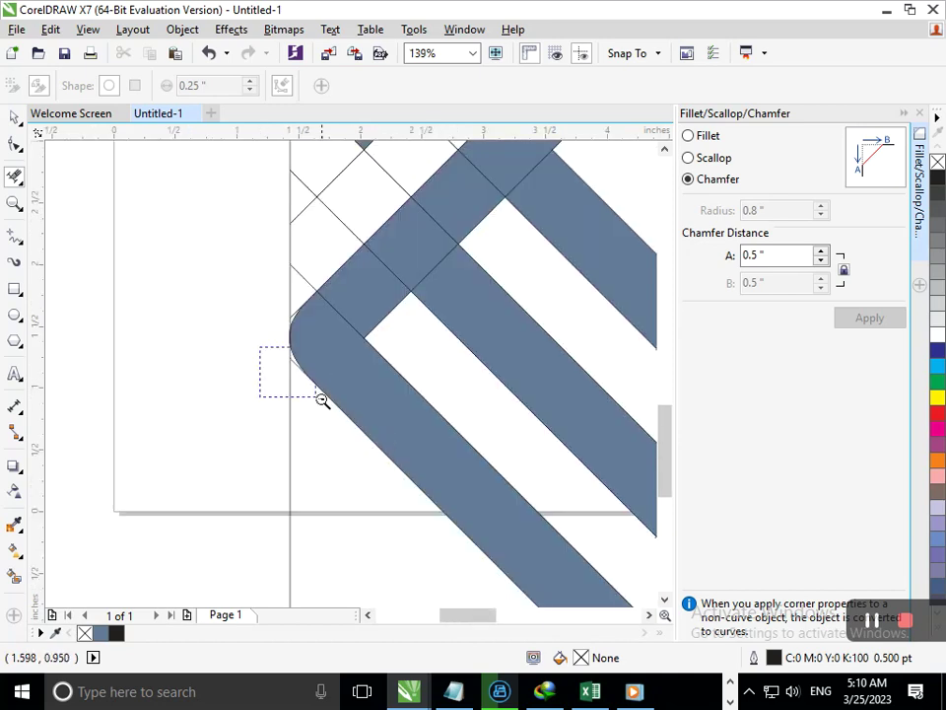
scroll(296, 433, down, 4)
drag(183, 316, 335, 472)
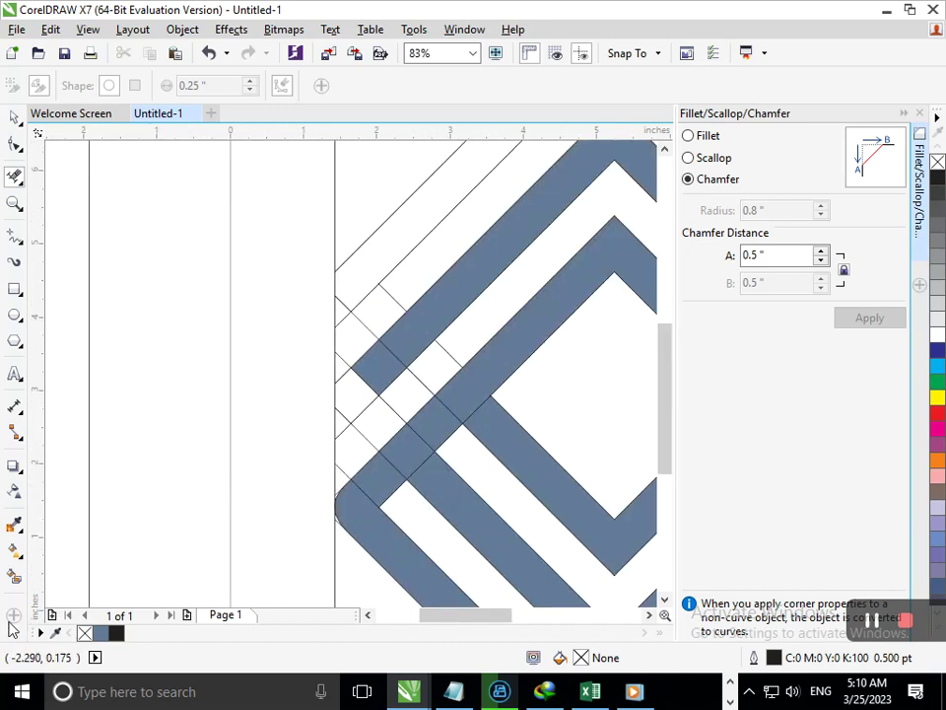
Step: Smart-fill the clipped outermost upper band with the blue-gray colour and 0.5 pt outline
click(12, 582)
click(382, 262)
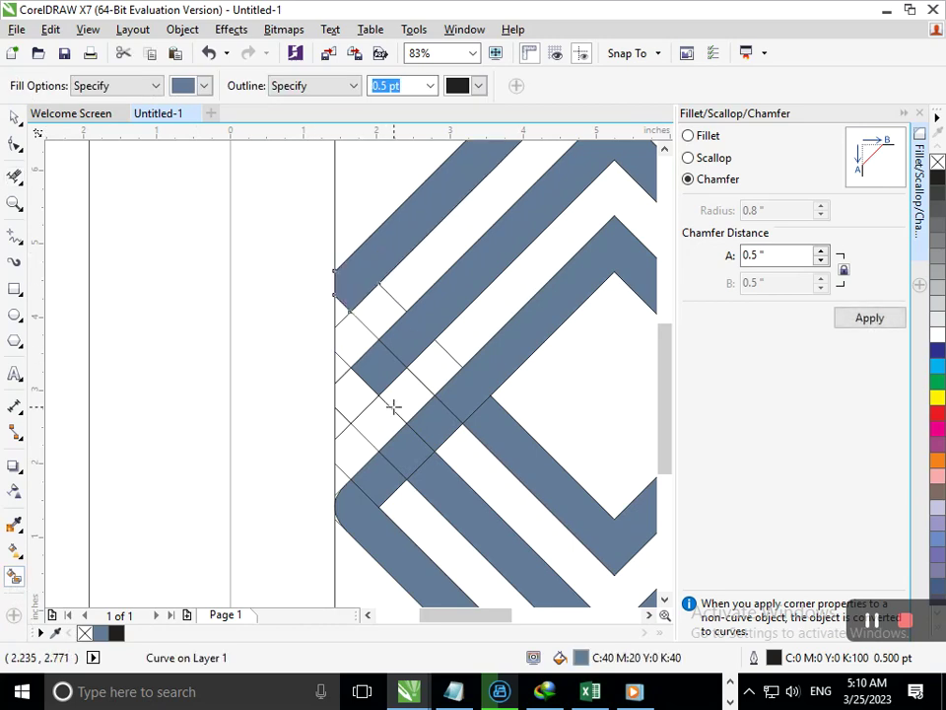
scroll(216, 404, down, 3)
click(15, 116)
drag(216, 334, 113, 322)
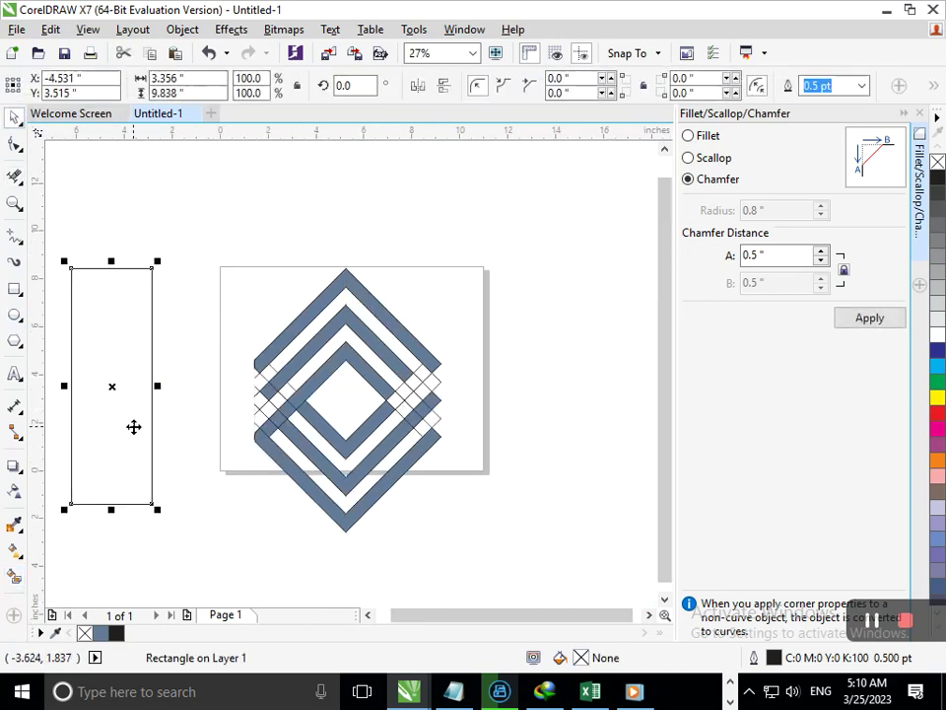
key(ctrl+z)
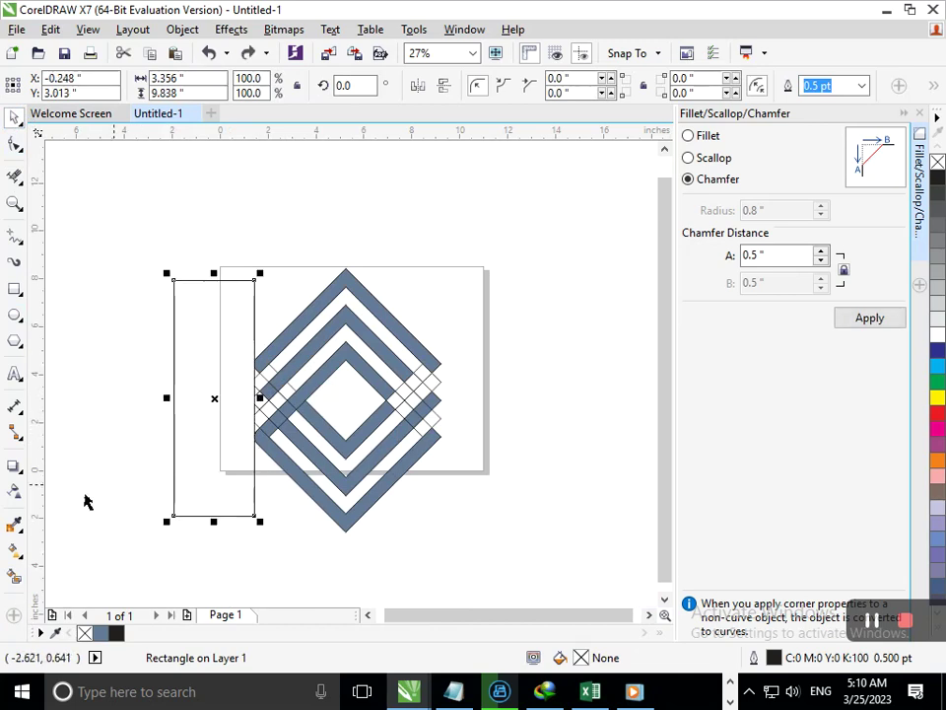
Step: Smart-fill the clipped left end of the middle band and move the rectangle over the right tips of the diamond bands
click(12, 577)
click(259, 397)
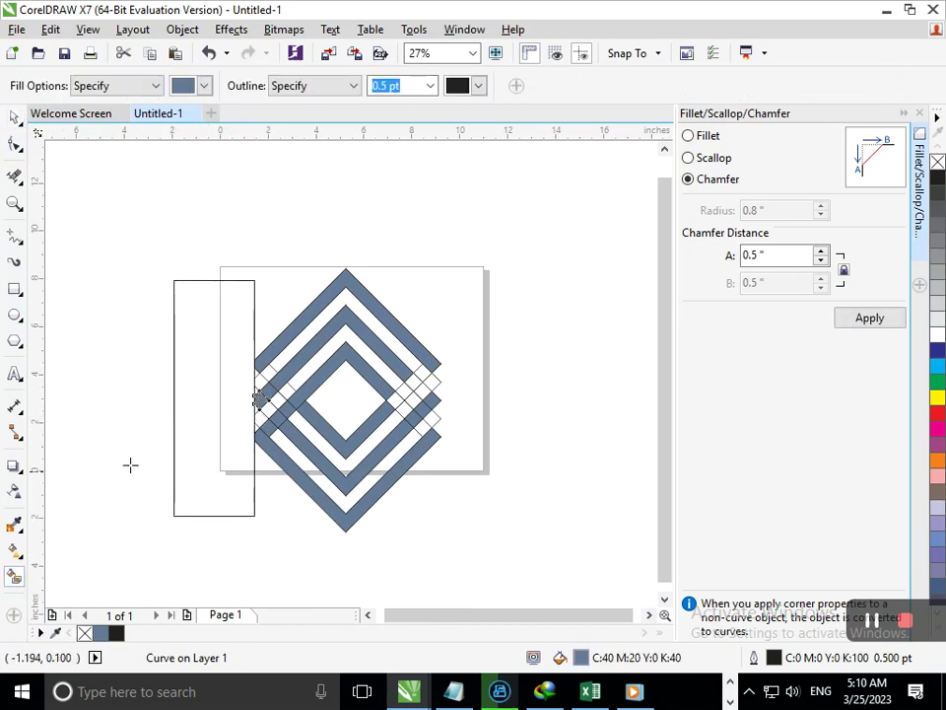
click(13, 119)
drag(227, 451, 495, 462)
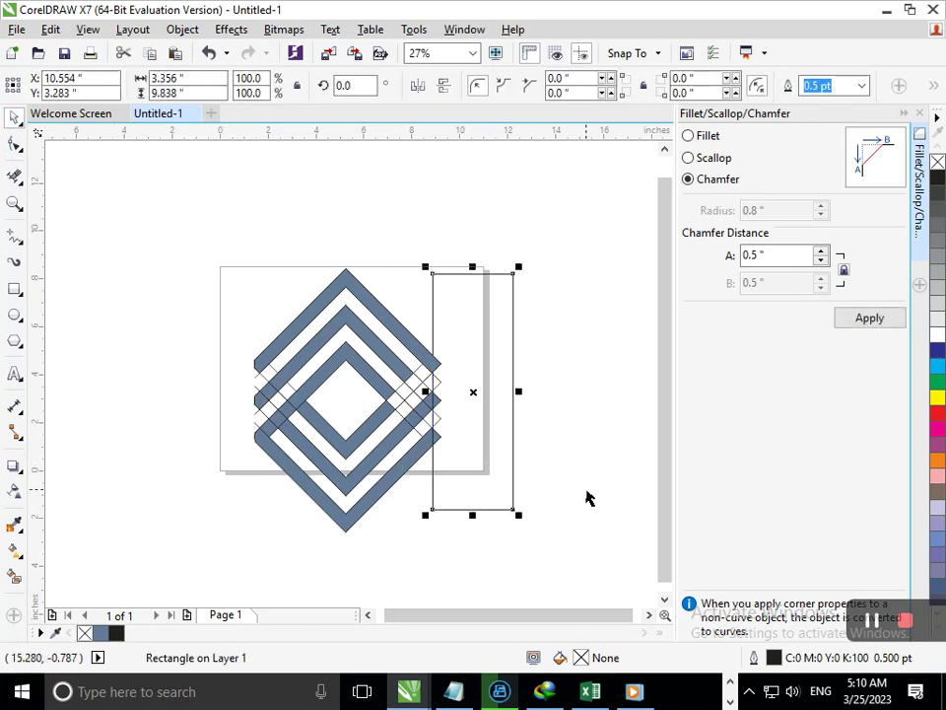
click(587, 490)
Step: Convert the middle band's straight cut edge on the left to a curve and bend it outward into a rounded end
key(F2)
drag(217, 308, 328, 482)
scroll(305, 394, up, 3)
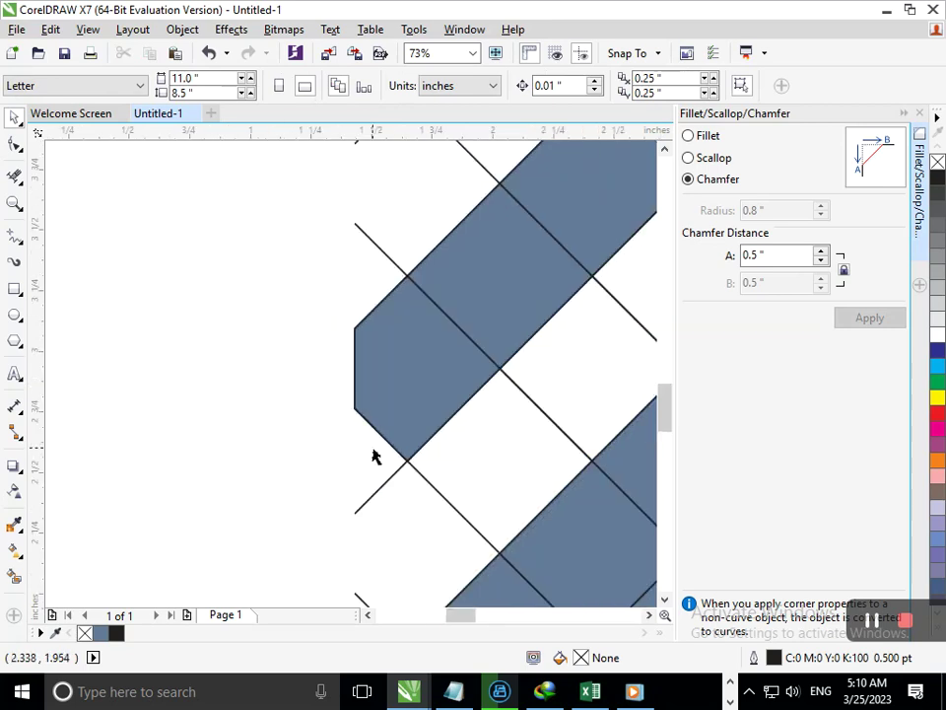
click(14, 145)
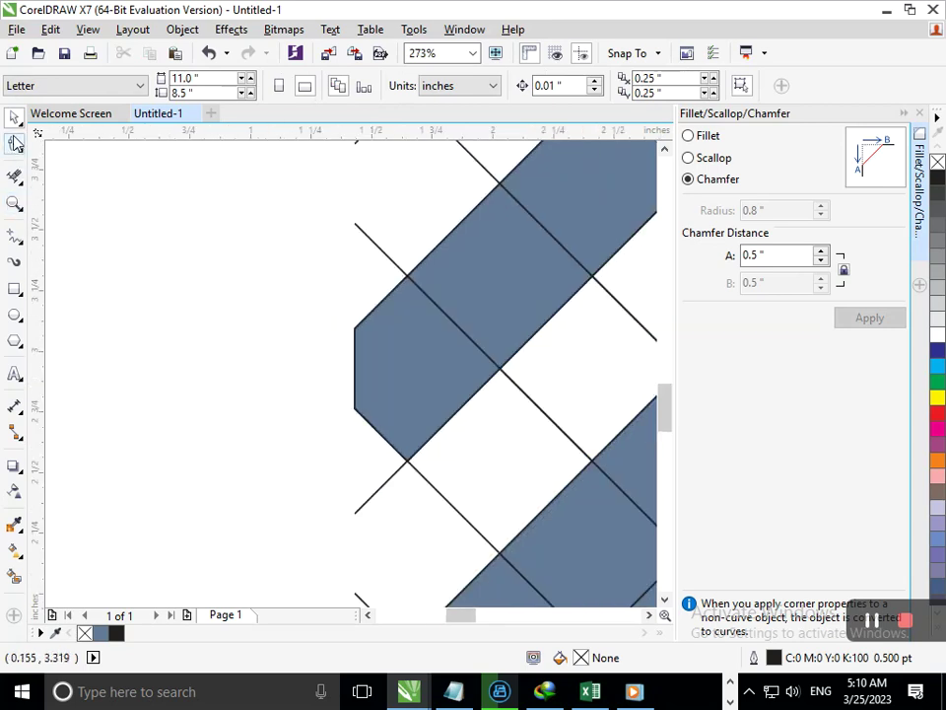
click(355, 371)
double_click(355, 371)
click(259, 87)
mouse_move(355, 378)
mouse_down()
mouse_move(334, 387)
mouse_move(339, 338)
mouse_move(336, 367)
mouse_move(345, 370)
mouse_move(335, 362)
mouse_move(333, 382)
mouse_move(340, 386)
mouse_move(340, 377)
mouse_up()
Step: Convert the outermost upper band's straight cut edge on the left to a curve and bend it outward into a rounded end
key(F2)
key(F3)
key(F2)
drag(254, 236, 349, 309)
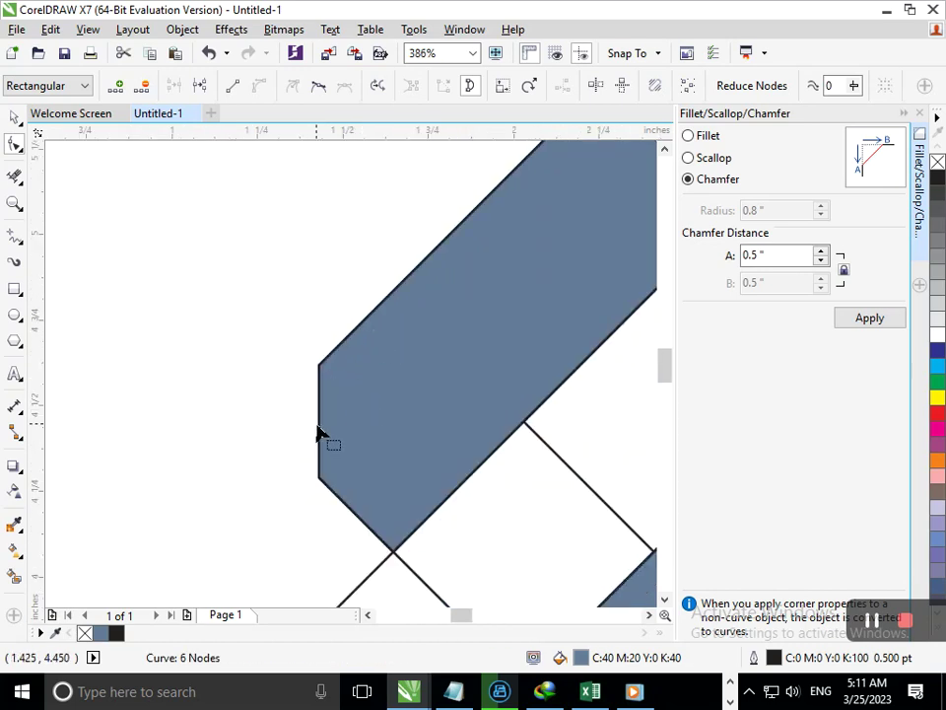
click(319, 424)
click(258, 84)
drag(324, 416, 300, 404)
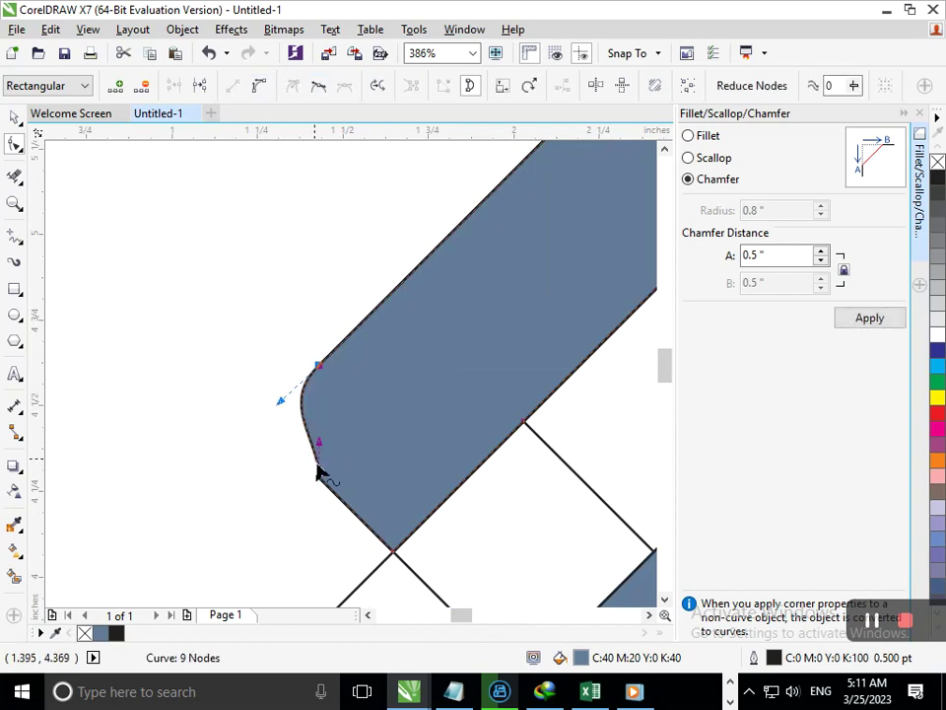
drag(324, 453, 293, 454)
key(F3)
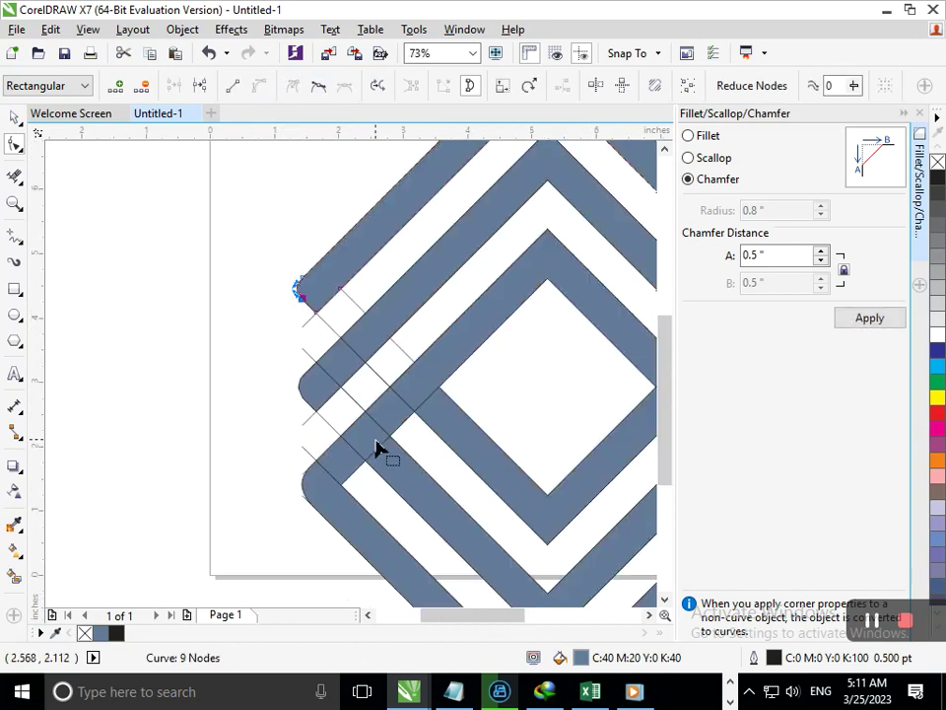
drag(415, 453, 427, 455)
key(F2)
drag(364, 308, 468, 414)
key(F2)
drag(363, 351, 443, 413)
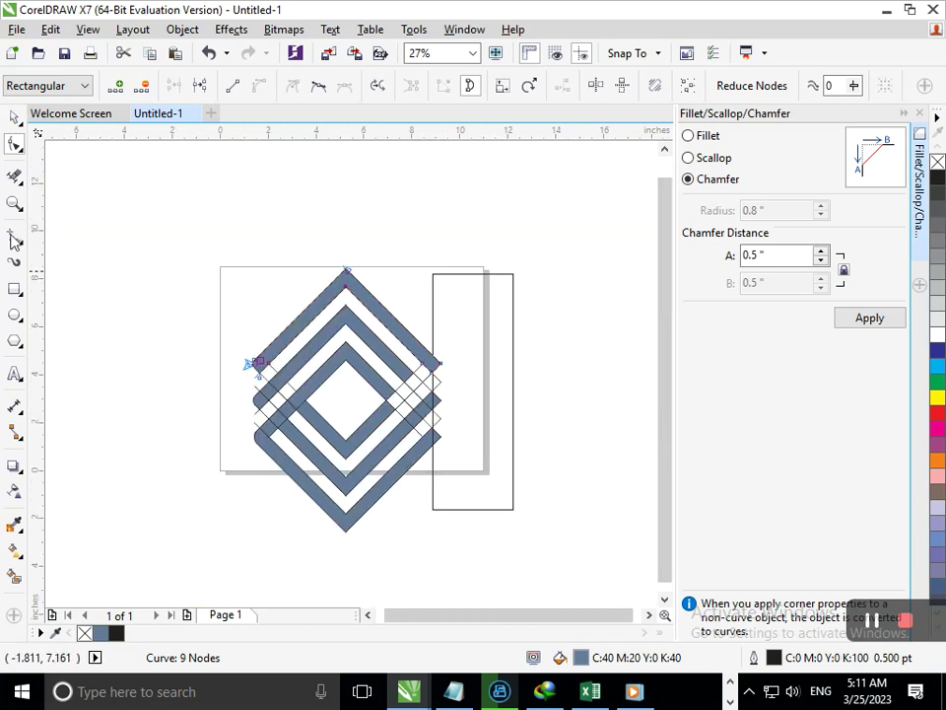
Step: Move the rectangle beneath the diamond's lowest corner and shrink it to about half size as a centred stem
click(14, 121)
click(522, 540)
drag(477, 509, 390, 596)
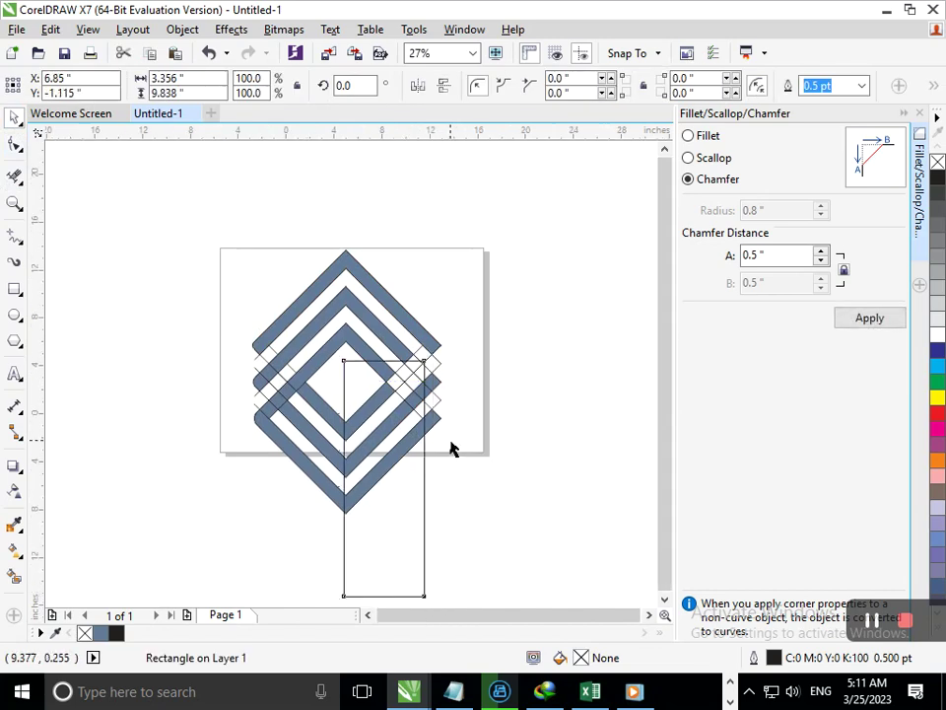
key(F3)
drag(376, 459, 356, 493)
drag(355, 543, 350, 491)
click(473, 520)
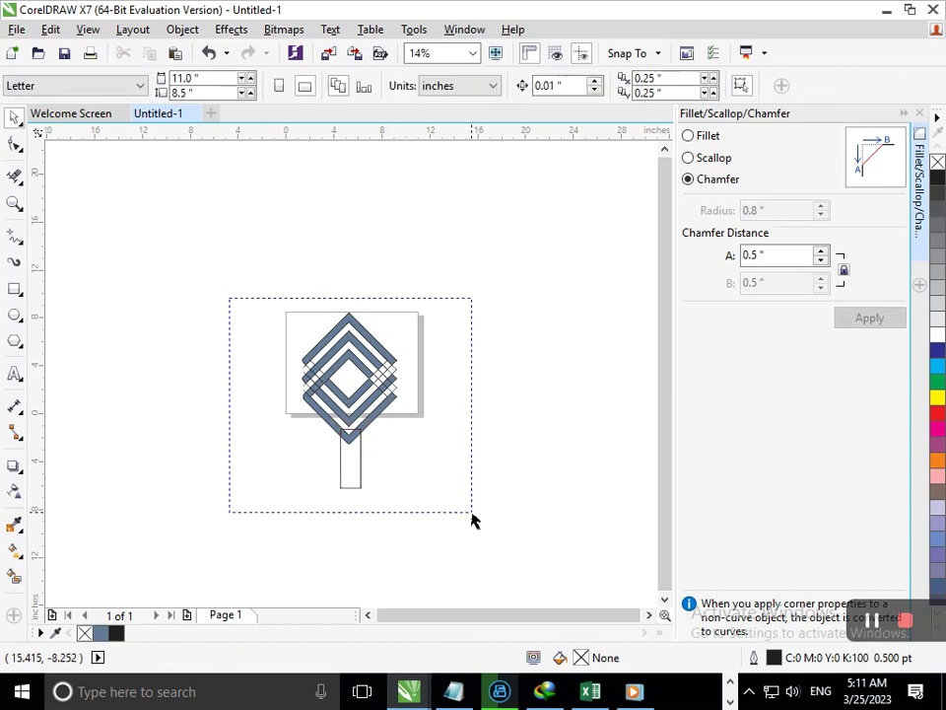
key(F4)
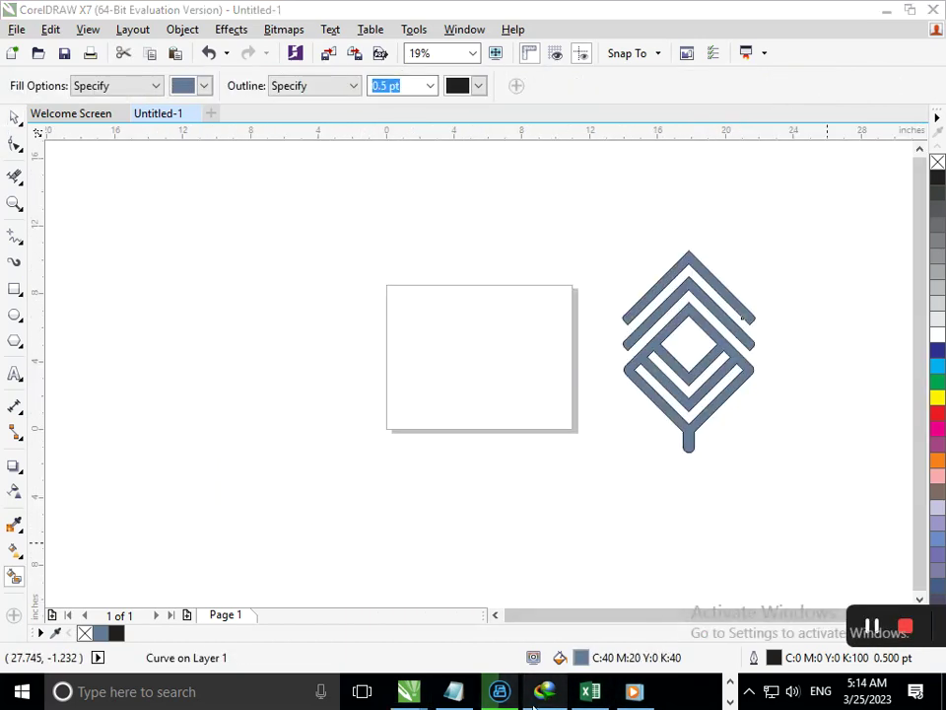
Step: Select the whole finished logo, enlarge it to about 11.54" by 17.62" and place it left of the page
drag(541, 199, 828, 475)
drag(688, 438, 498, 451)
drag(422, 479, 391, 550)
drag(474, 492, 248, 510)
Step: Apply a linear gradient fill to the logo, running from its top point down to just below the stem
click(20, 554)
click(88, 548)
drag(272, 235, 282, 545)
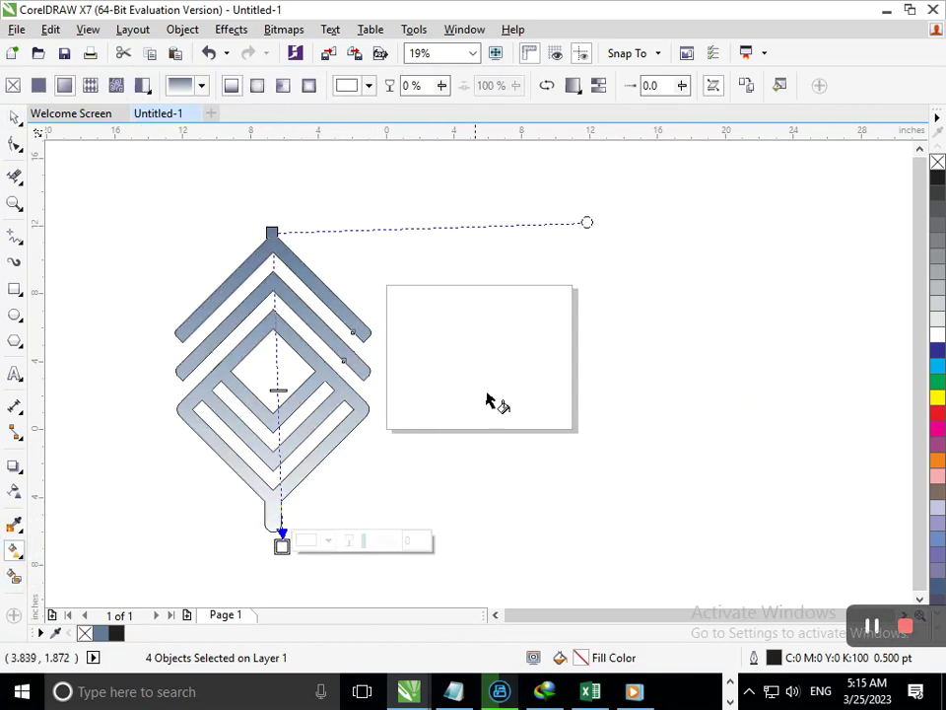
Step: Colour the gradient green at the top and dark gray at the bottom, aligning its end point vertically under the stem
click(939, 385)
click(272, 232)
click(939, 385)
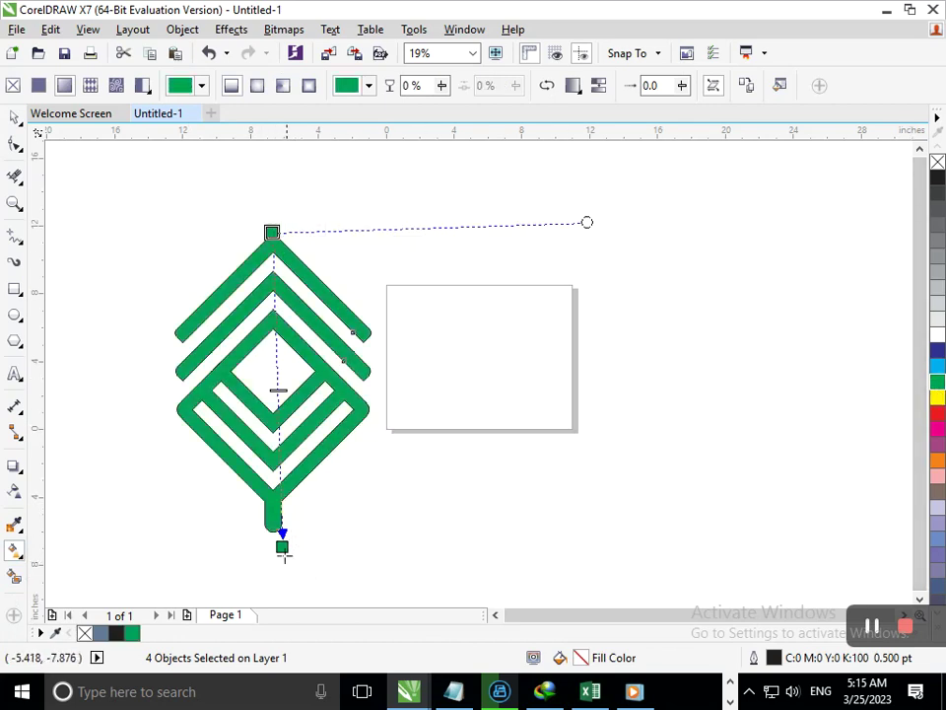
drag(282, 545, 269, 541)
click(937, 208)
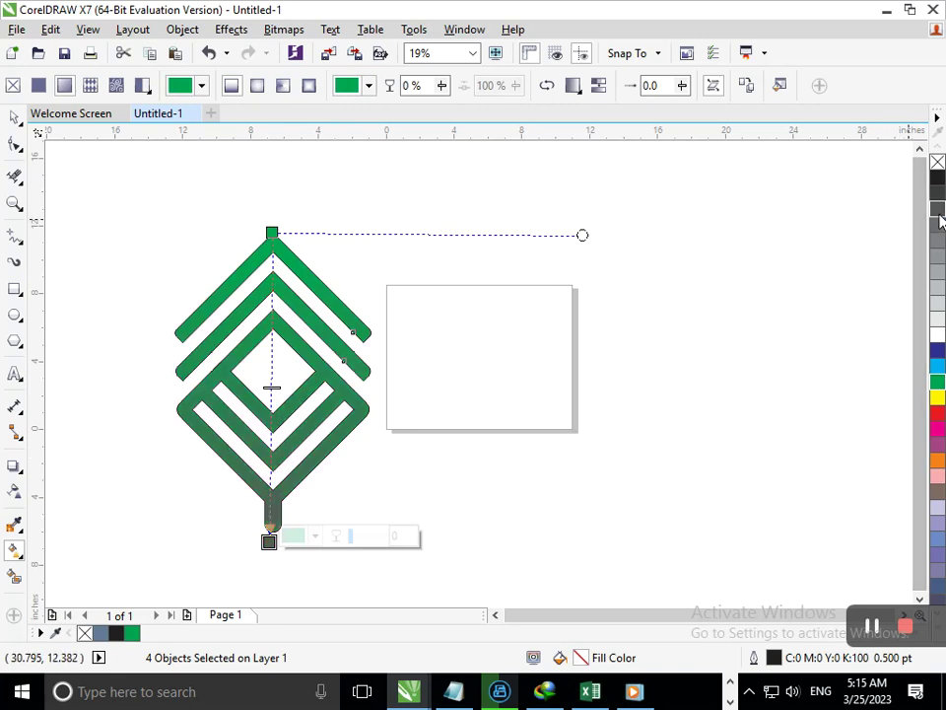
Step: Group the four logo objects and move the group to the right of the page
click(16, 118)
drag(80, 216, 430, 595)
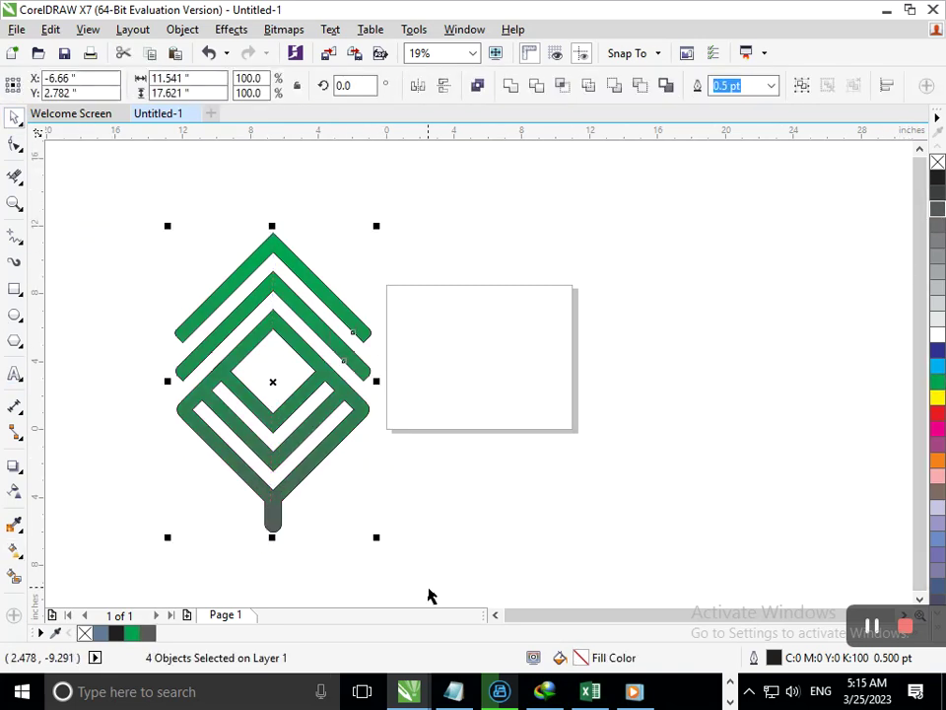
key(ctrl+g)
drag(266, 523, 799, 441)
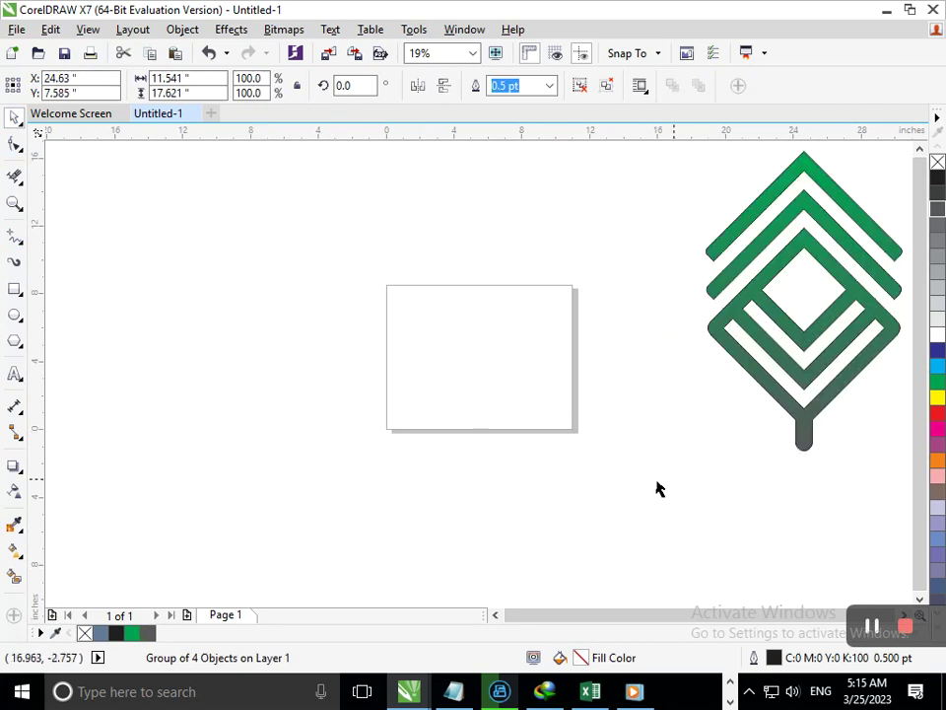
click(639, 500)
Step: Enlarge the logo group to about 19.34" by 29.52" and move it over the centre of the page
scroll(636, 503, down, 1)
click(637, 399)
drag(587, 418, 562, 455)
drag(627, 402, 461, 434)
drag(403, 490, 386, 503)
click(495, 545)
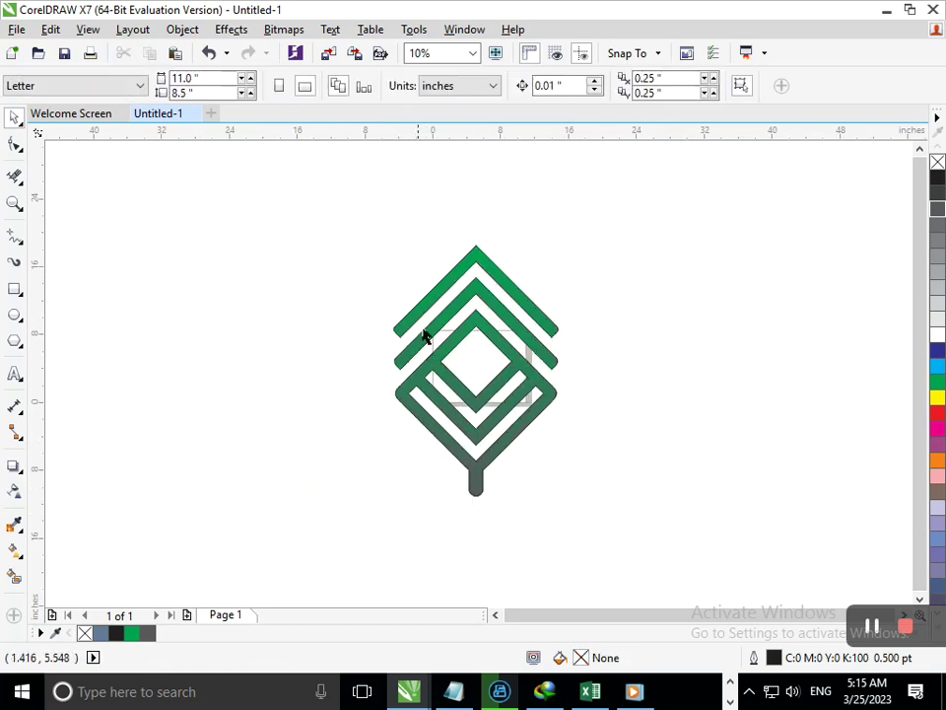
Step: Scale the logo group down proportionally until it is only slightly taller than the page
click(483, 413)
key(F3)
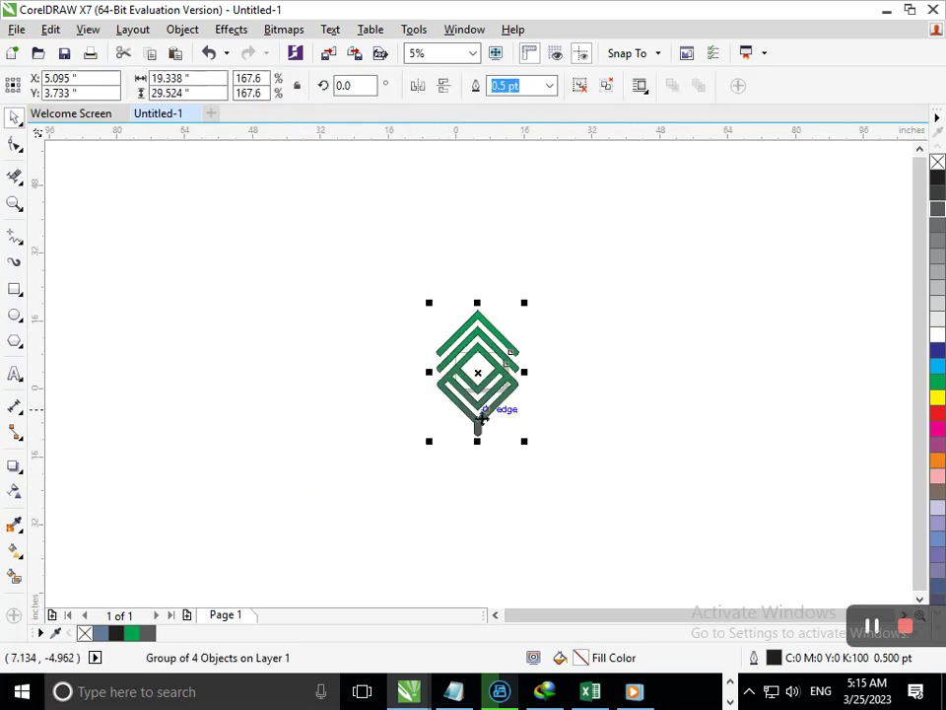
drag(430, 442, 458, 400)
click(476, 497)
scroll(446, 340, up, 3)
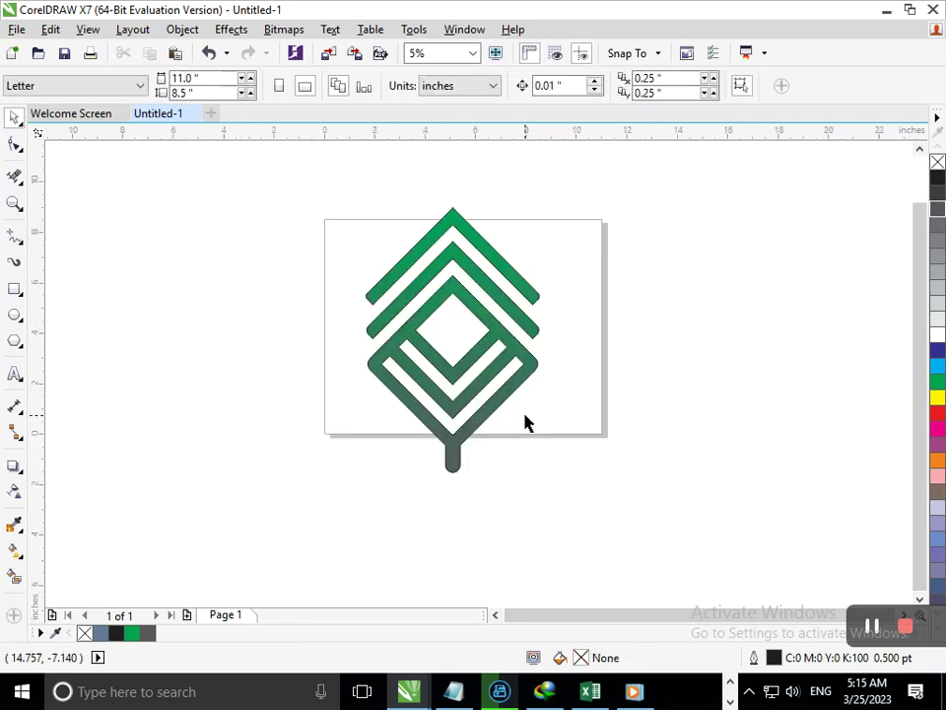
Step: Scale the logo group down to about 4.74" by 7.23" and centre it within the page
click(439, 410)
drag(357, 478, 382, 437)
click(389, 511)
key(F2)
drag(275, 181, 696, 505)
drag(411, 449, 428, 443)
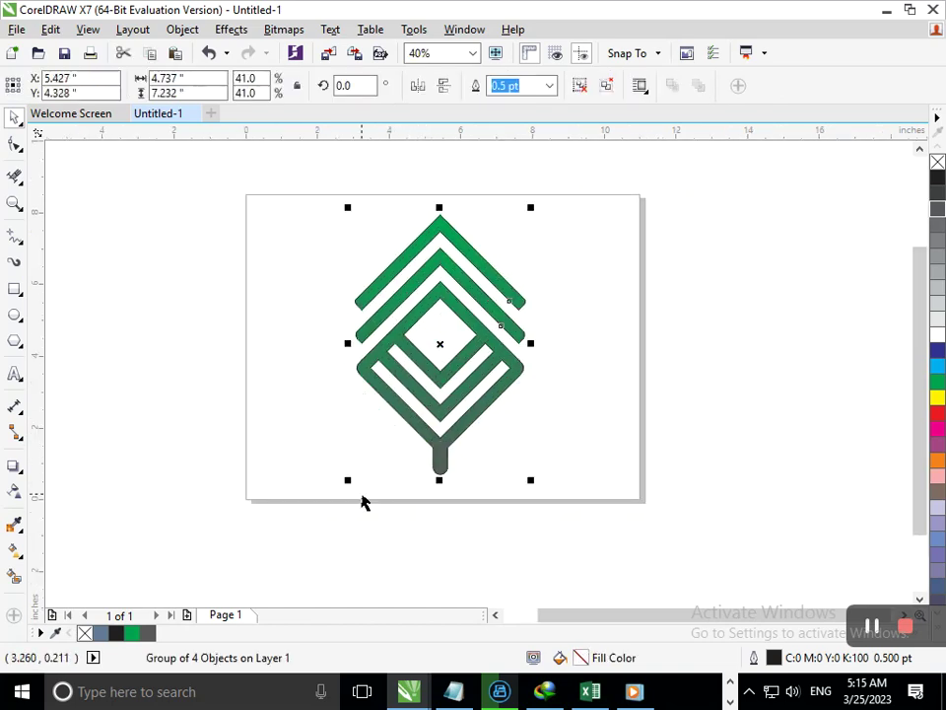
Step: Reduce the logo group about its centre to roughly 3.73" by 5.69", leaving wider page margins
drag(518, 379, 686, 514)
click(728, 545)
click(460, 503)
drag(336, 536, 361, 500)
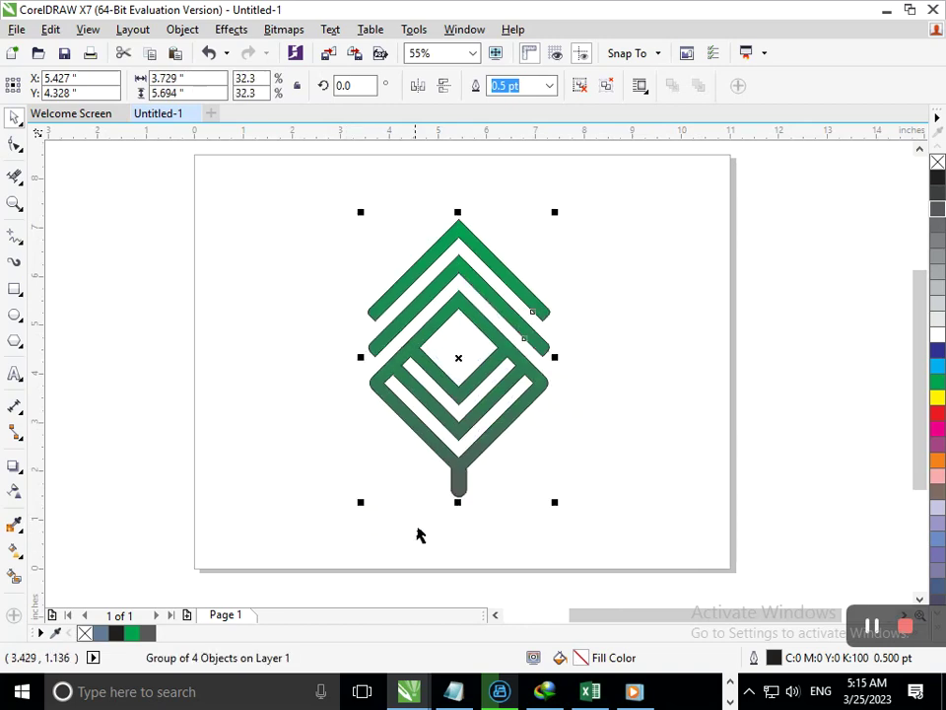